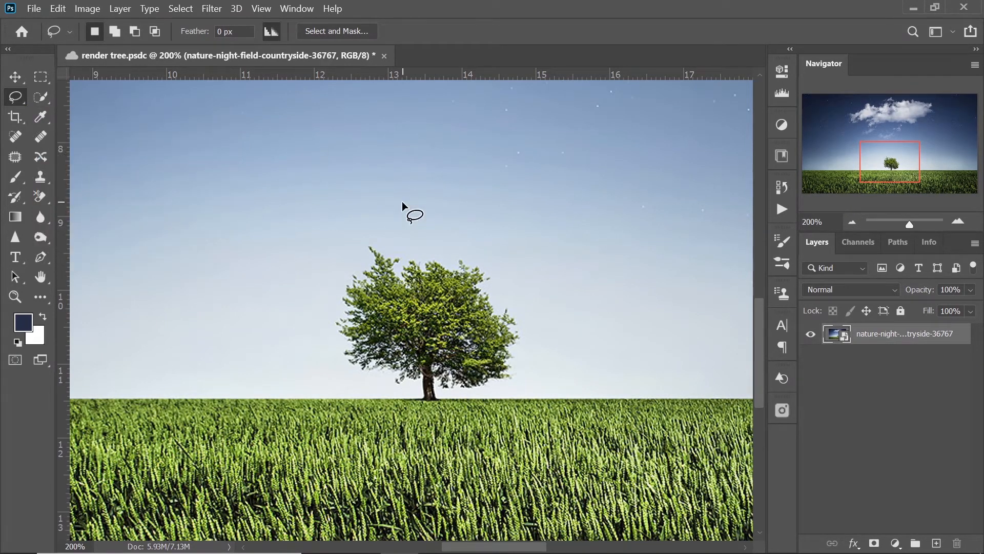
Draw a freehand lasso selection loosely around the whole tree and rasterize the photo layer
{"action": "key", "text": "ctrl+plus"}
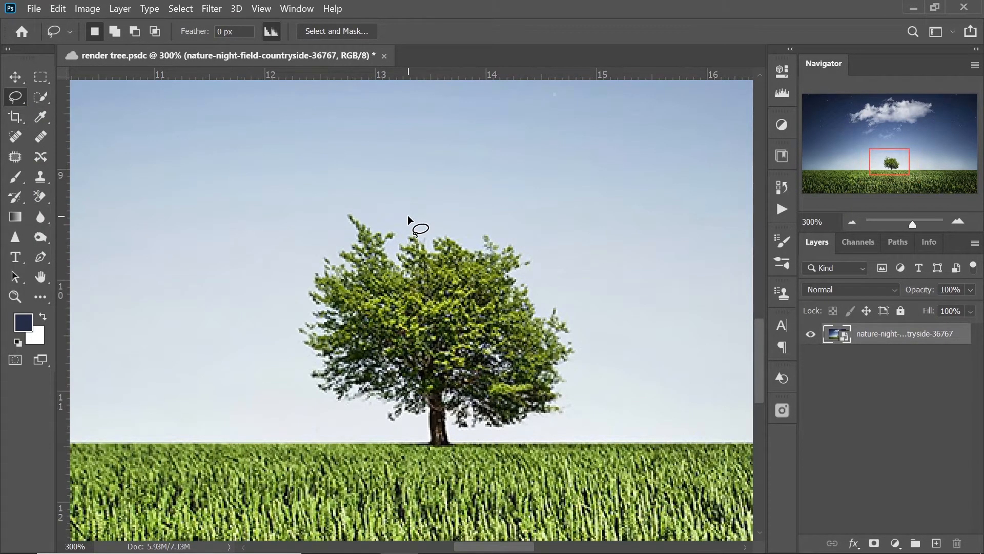
{"action": "mouse_move", "coordinate": [408, 216]}
{"action": "left_mouse_down"}
{"action": "mouse_move", "coordinate": [445, 227]}
{"action": "mouse_move", "coordinate": [551, 291]}
{"action": "mouse_move", "coordinate": [492, 441]}
{"action": "mouse_move", "coordinate": [427, 451]}
{"action": "mouse_move", "coordinate": [326, 408]}
{"action": "mouse_move", "coordinate": [342, 217]}
{"action": "mouse_move", "coordinate": [411, 218]}
{"action": "left_mouse_up"}
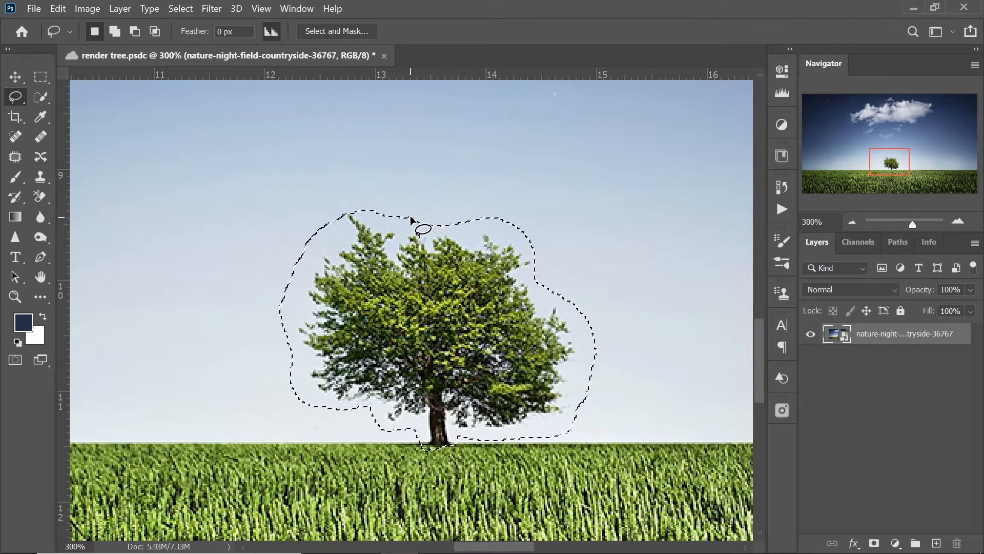
{"action": "right_click", "coordinate": [875, 334]}
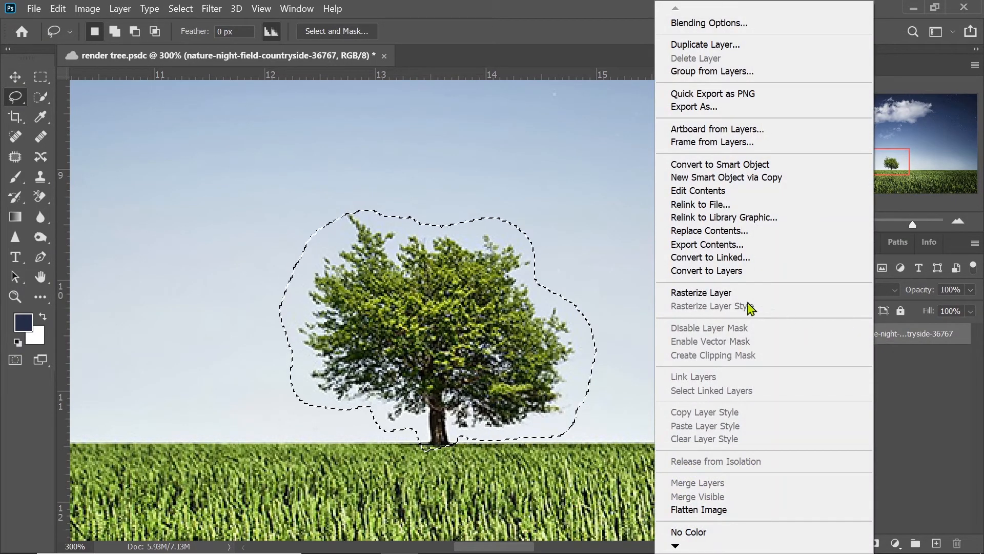
{"action": "left_click", "coordinate": [719, 296]}
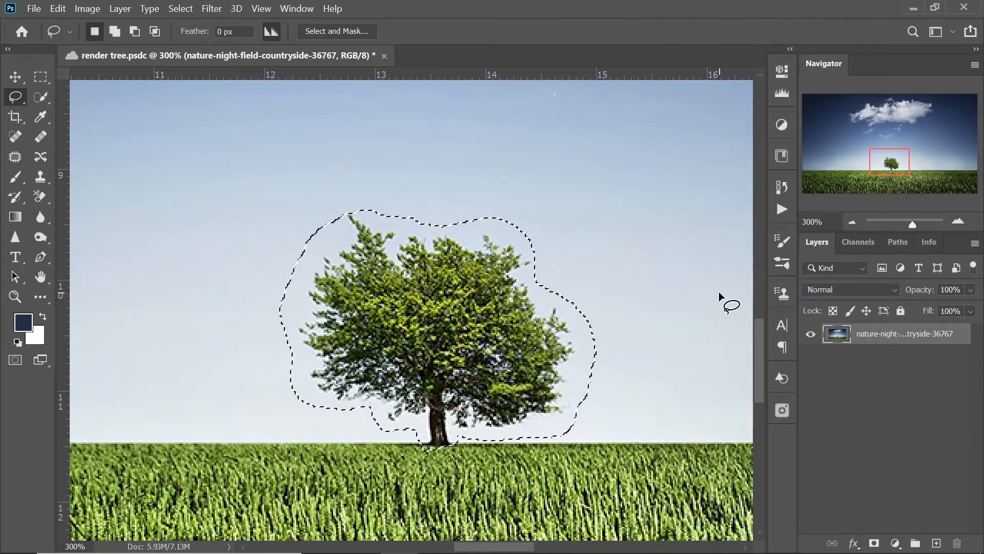
Remove the selected tree with a Content-Aware fill in Normal mode at 100% opacity, and clear the selection
{"action": "left_click", "coordinate": [61, 8]}
{"action": "left_click", "coordinate": [93, 245]}
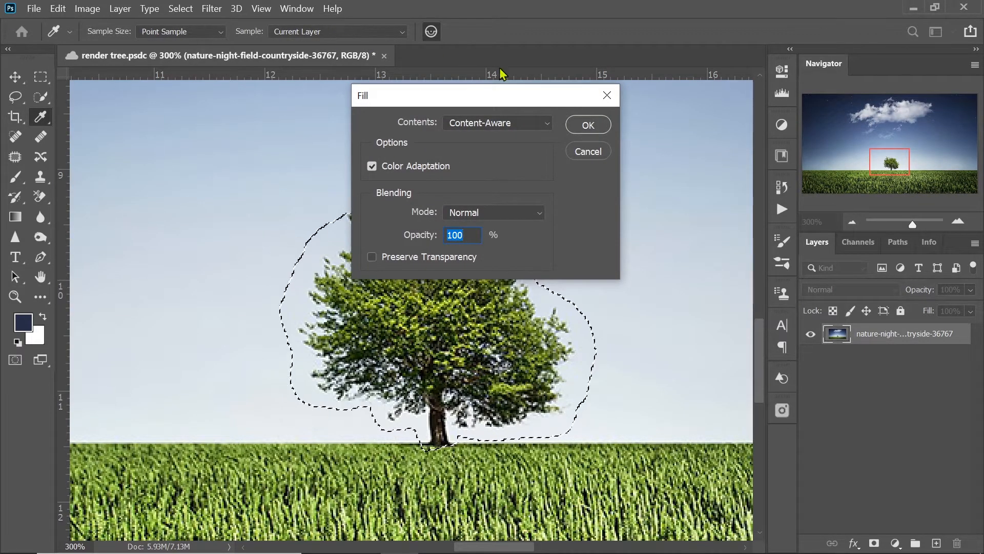
{"action": "left_click", "coordinate": [590, 124]}
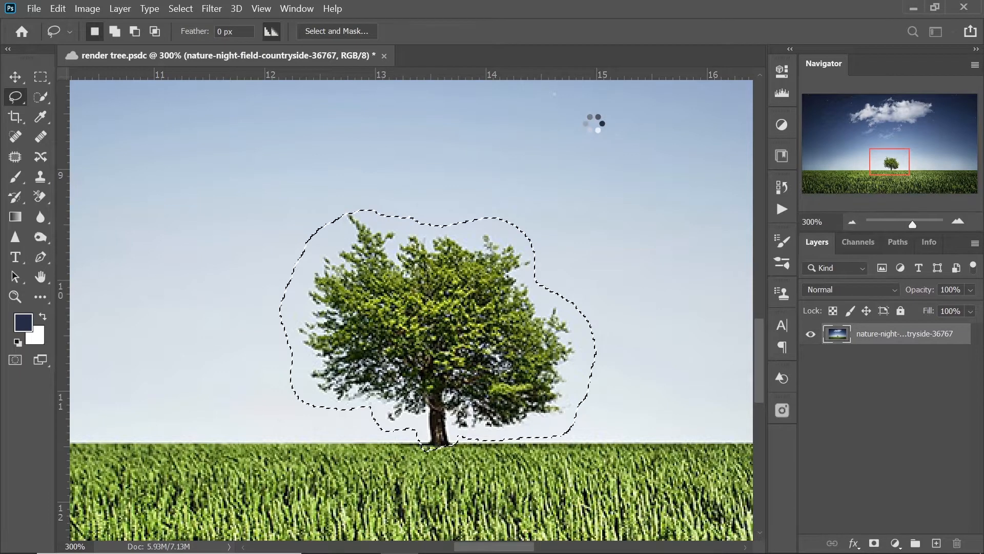
{"action": "key", "text": "ctrl+d"}
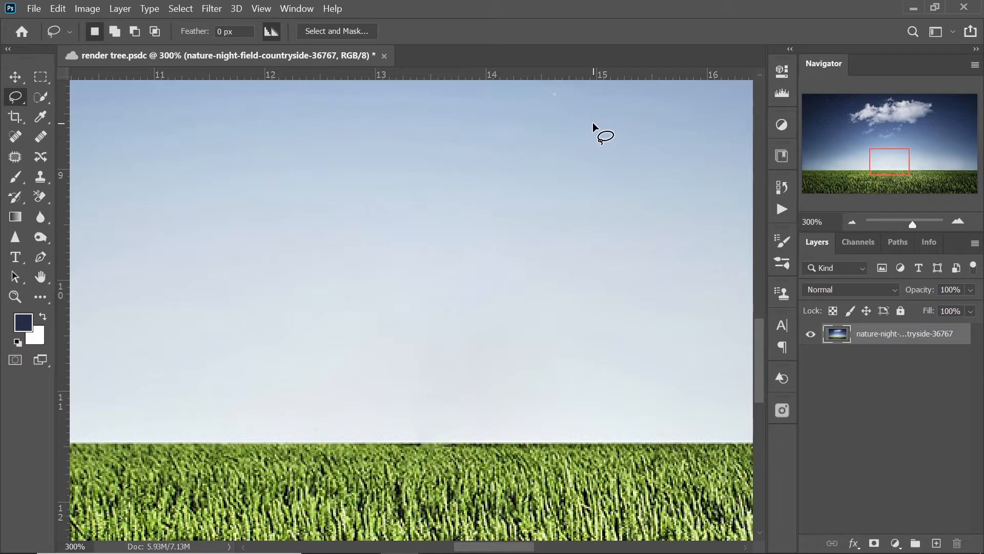
{"action": "key", "text": "ctrl+0"}
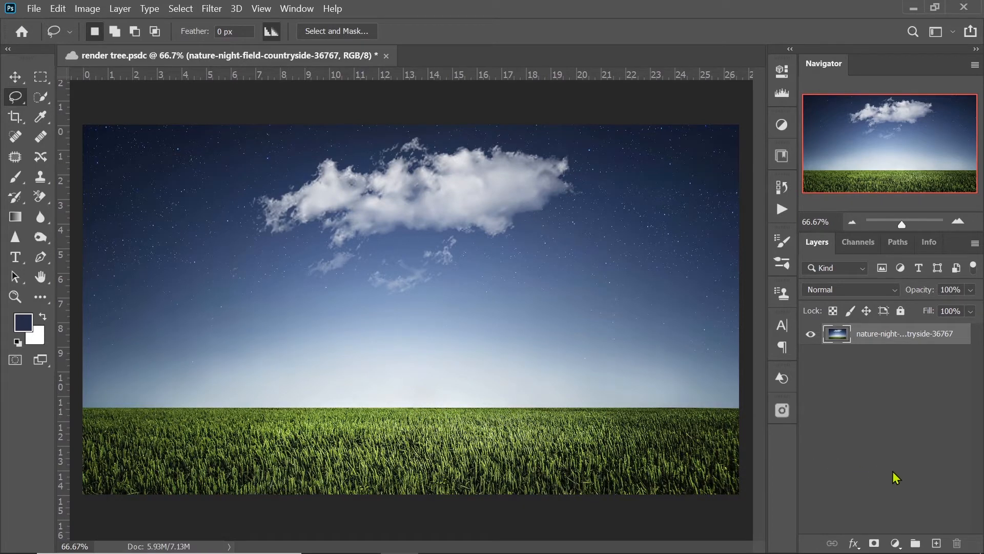
Add a new empty layer and start the Tree render filter on it with base tree type 17: Sakura Cherry Blossom
{"action": "left_click", "coordinate": [936, 543]}
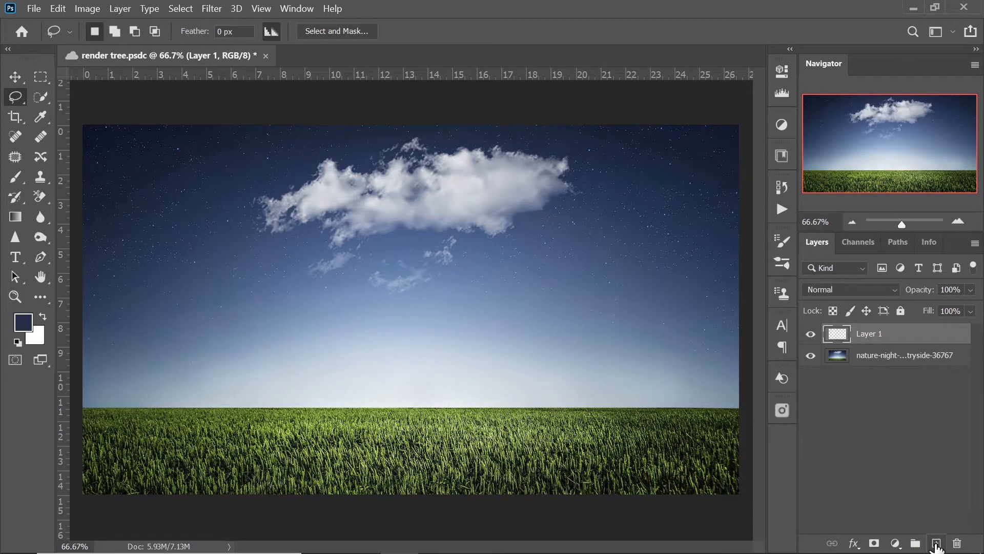
{"action": "left_click", "coordinate": [212, 9]}
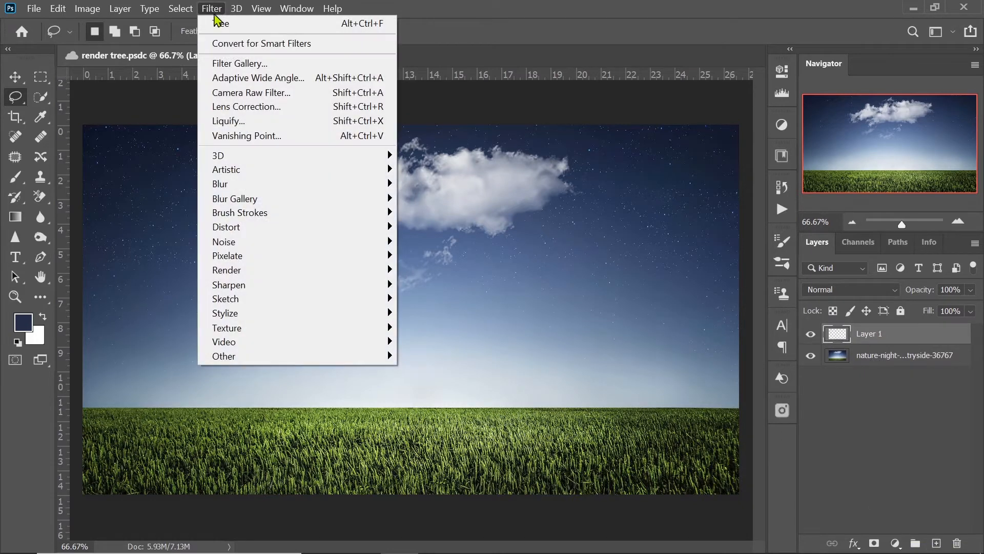
{"action": "mouse_move", "coordinate": [224, 273]}
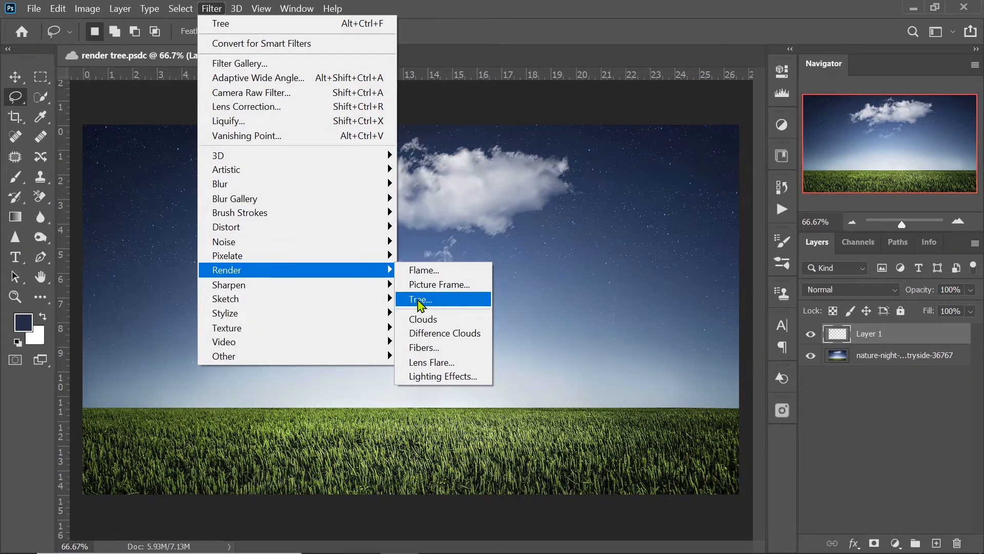
{"action": "left_click", "coordinate": [420, 302]}
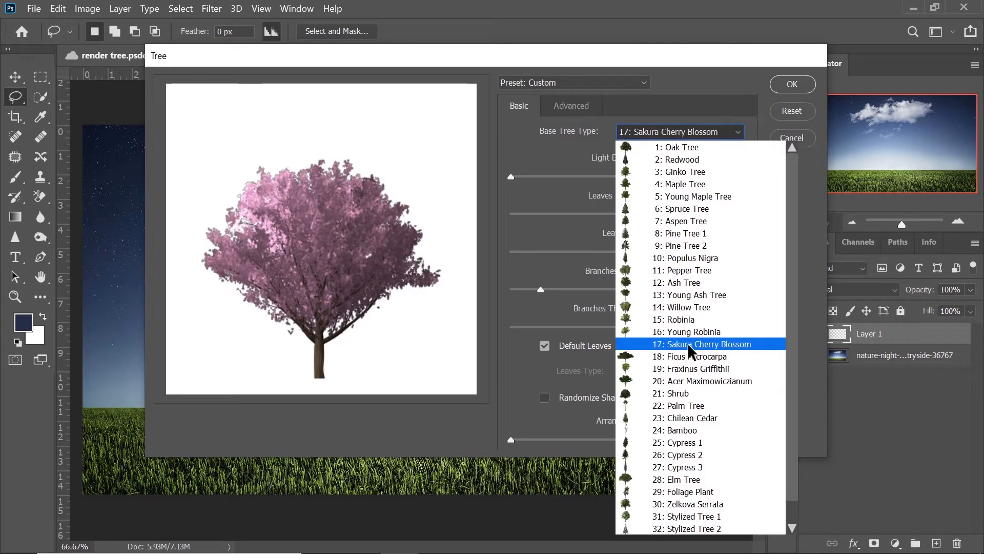
{"action": "left_click", "coordinate": [689, 346]}
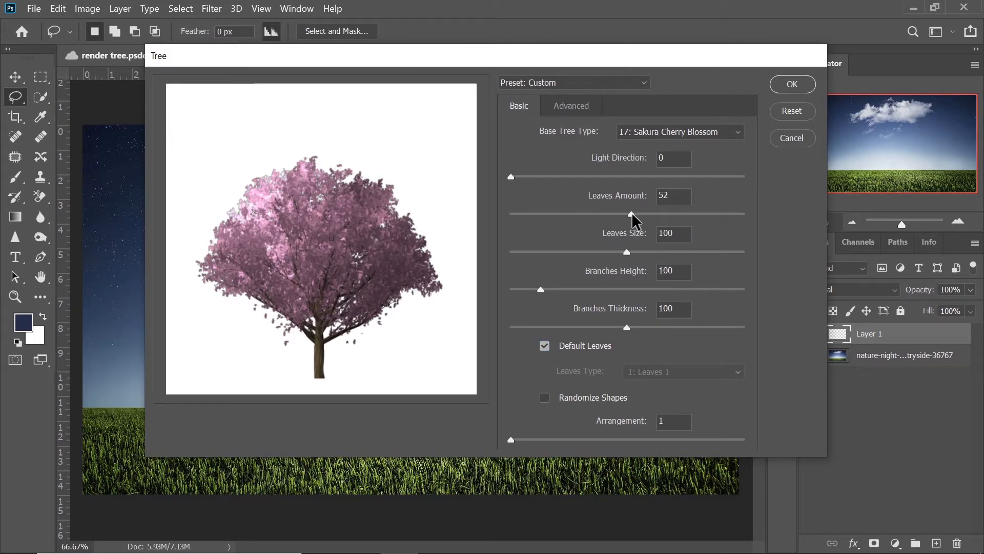
Try high and low leaf densities for the cherry tree and set the Leaves Amount to 61
{"action": "left_click_drag", "start_coordinate": [632, 216], "coordinate": [696, 215]}
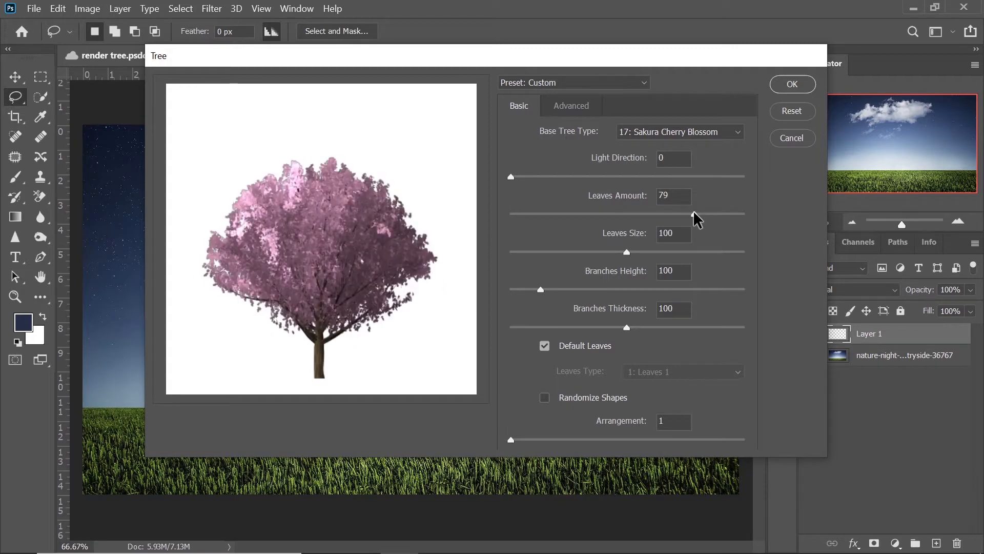
{"action": "left_click_drag", "start_coordinate": [694, 213], "coordinate": [727, 214]}
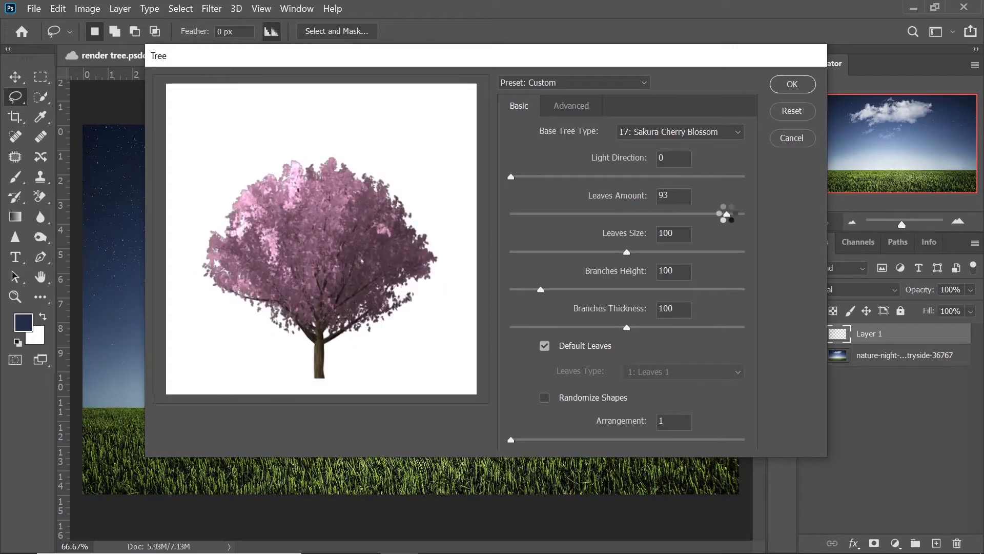
{"action": "left_click_drag", "start_coordinate": [725, 215], "coordinate": [530, 222]}
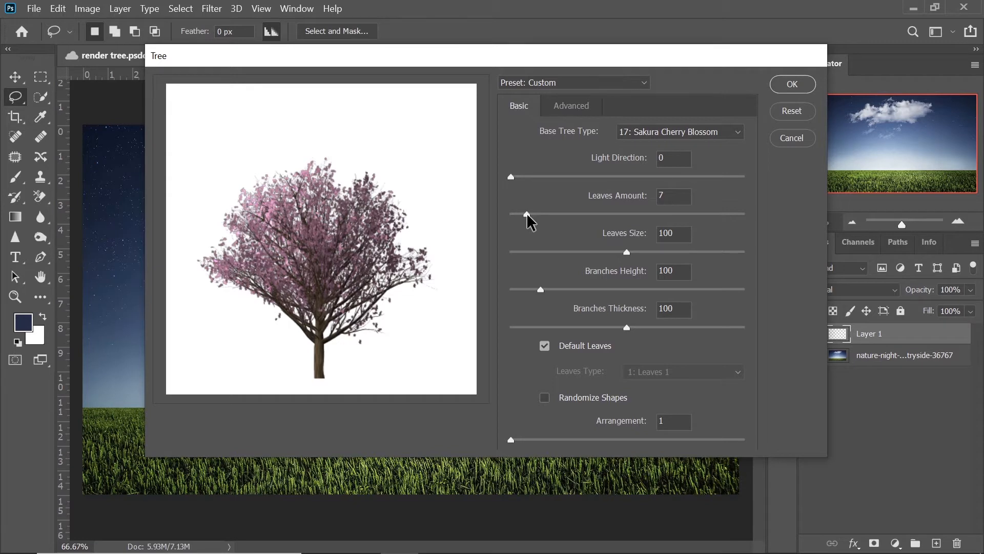
{"action": "left_click_drag", "start_coordinate": [528, 216], "coordinate": [652, 214]}
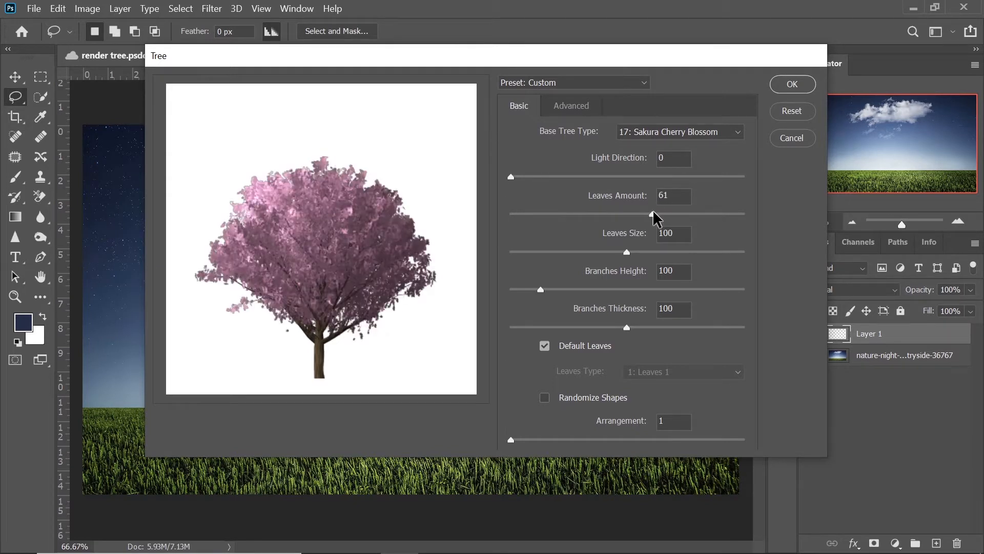
Set the tree's Leaves Size to 117, Branches Height to 136 and Branches Thickness to 112
{"action": "left_click", "coordinate": [625, 252]}
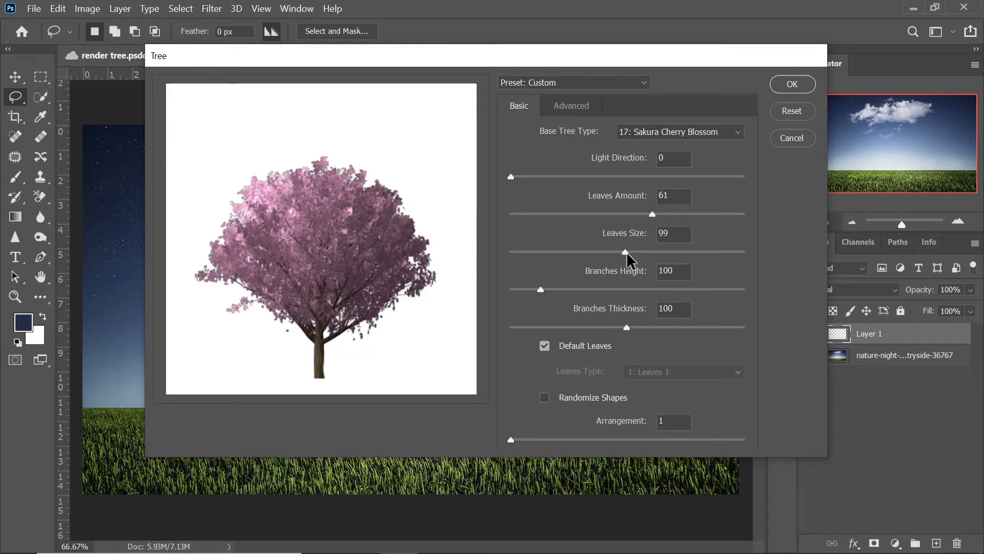
{"action": "left_click_drag", "start_coordinate": [626, 253], "coordinate": [648, 253]}
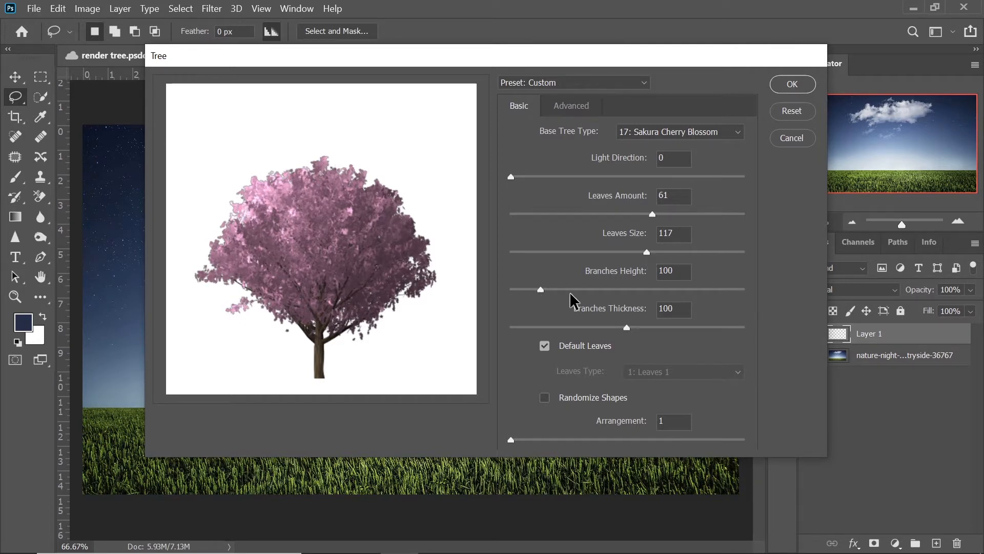
{"action": "left_click_drag", "start_coordinate": [541, 289], "coordinate": [578, 289]}
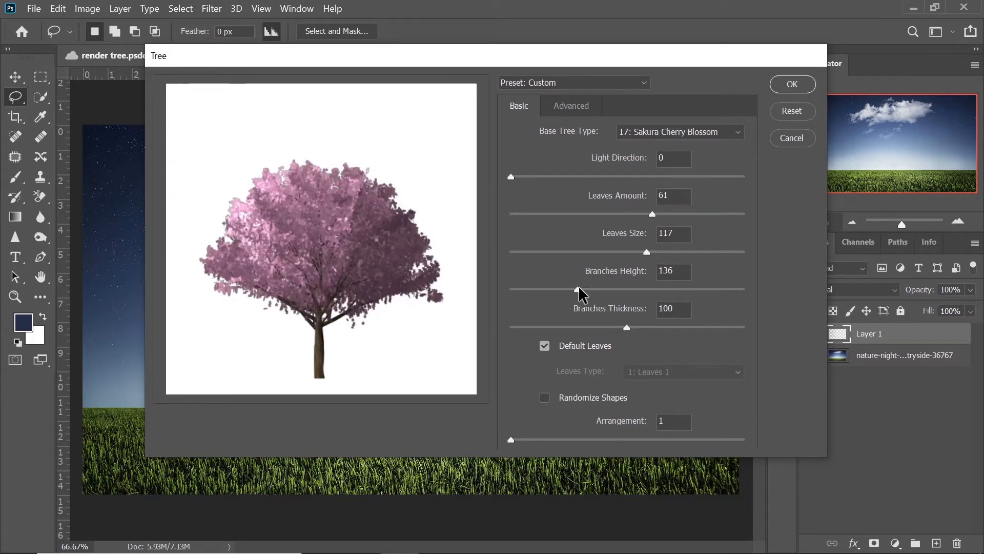
{"action": "left_click_drag", "start_coordinate": [626, 327], "coordinate": [640, 326]}
Try the leaf type 11: Leaves 11 on the tree in place of the default leaves
{"action": "left_click", "coordinate": [545, 346]}
{"action": "left_click", "coordinate": [685, 372]}
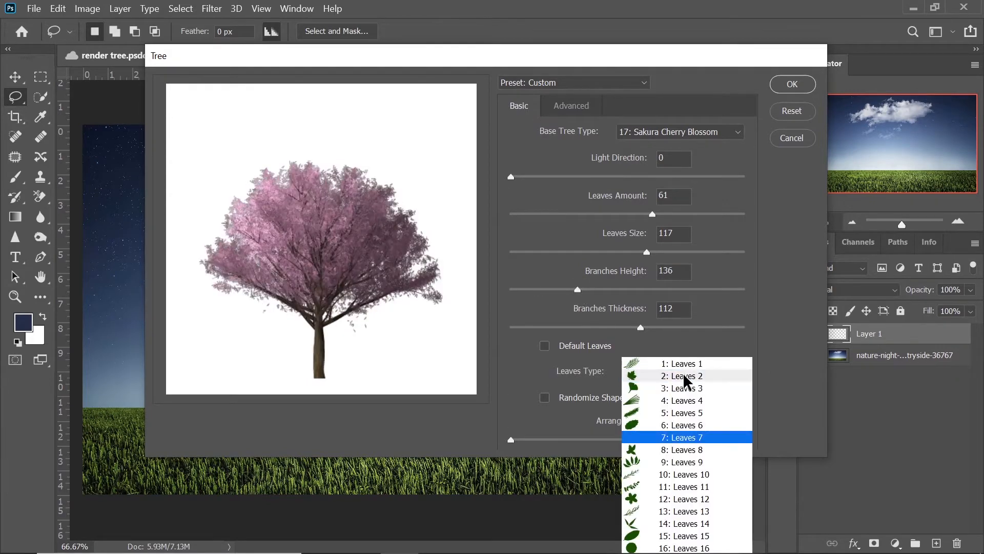
{"action": "left_click", "coordinate": [684, 488]}
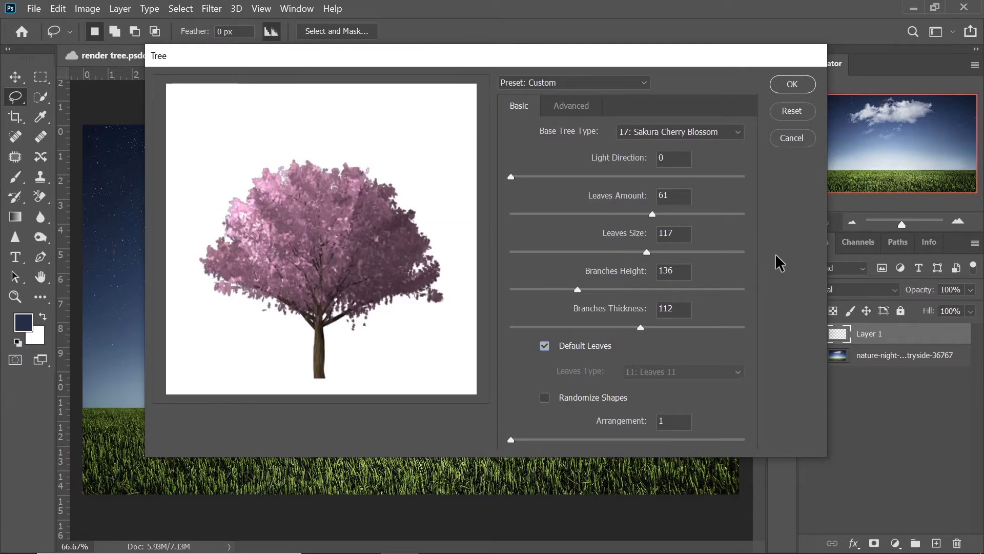
Try custom colors for the tree's leaves and branches one at a time, turning each option off again
{"action": "left_click", "coordinate": [580, 110]}
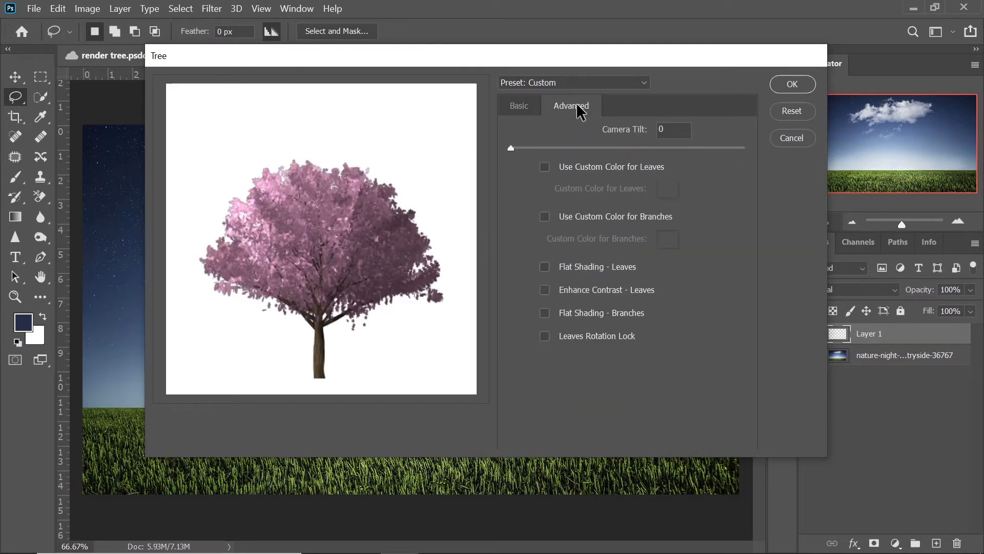
{"action": "left_click", "coordinate": [544, 166]}
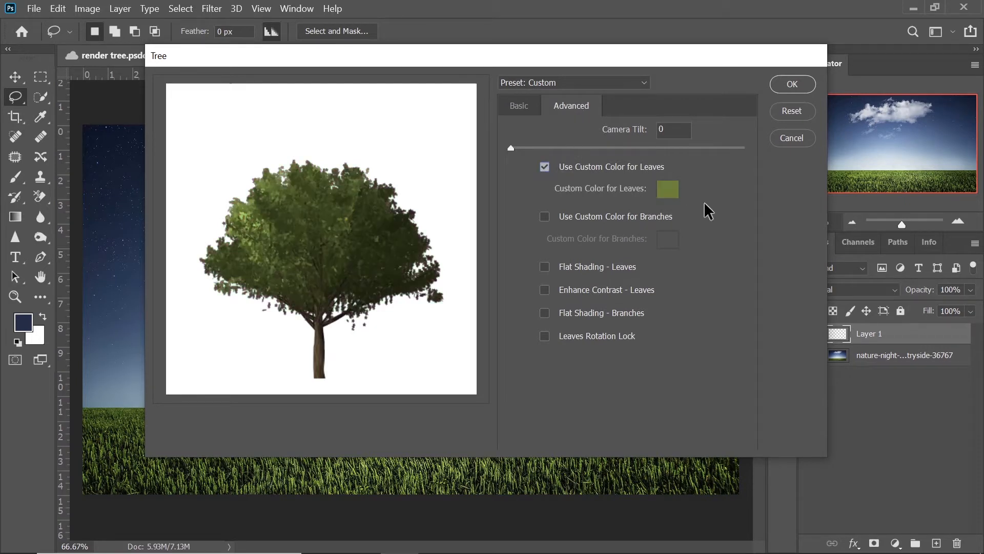
{"action": "left_click", "coordinate": [544, 168]}
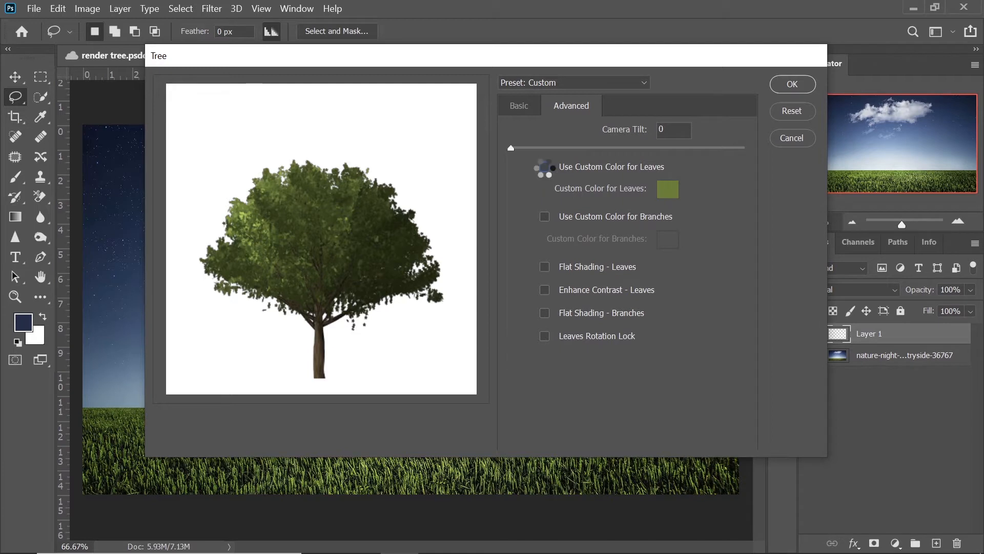
{"action": "left_click", "coordinate": [545, 217]}
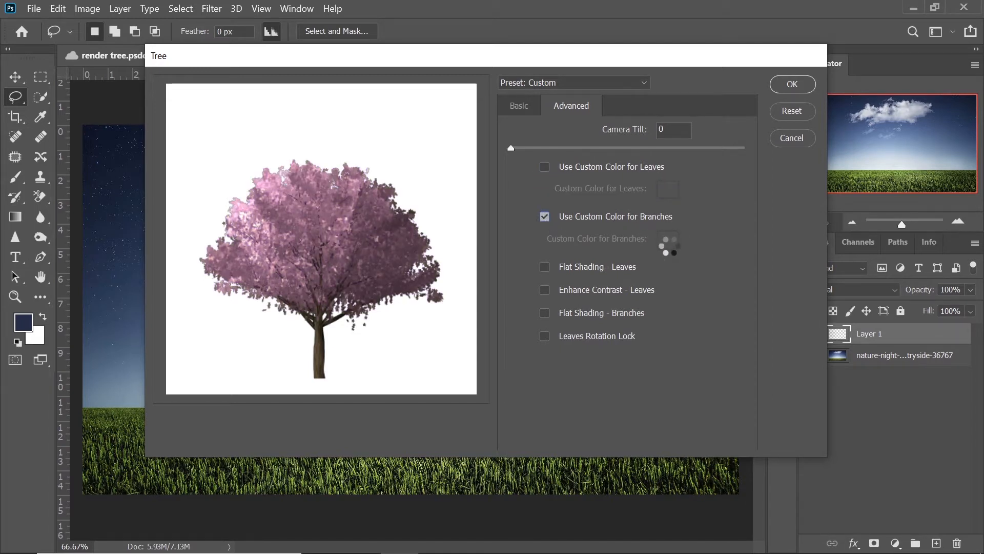
{"action": "left_click", "coordinate": [544, 218]}
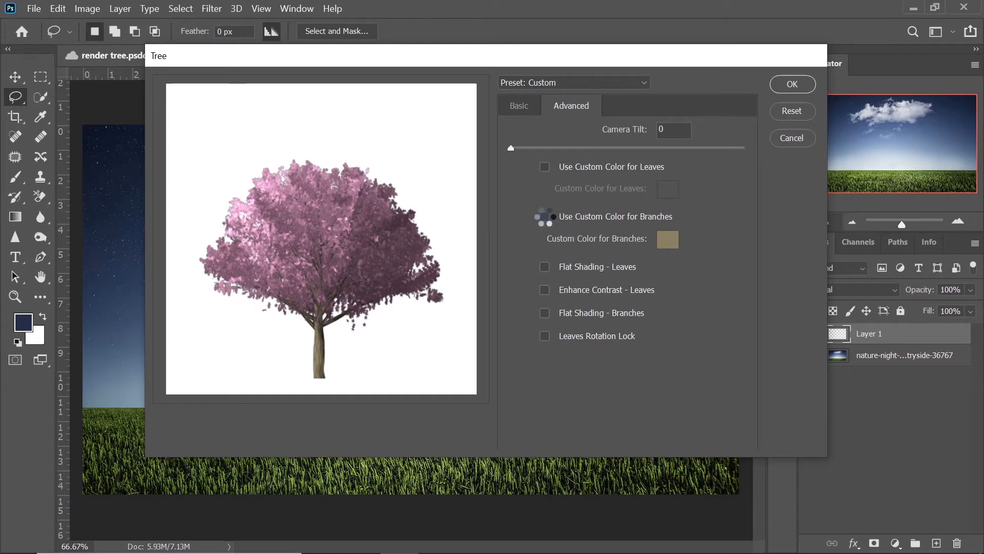
Try enhanced leaf contrast, flat shading for leaves and branches, and Leaves Rotation Lock one by one, switching each off again
{"action": "left_click", "coordinate": [545, 290]}
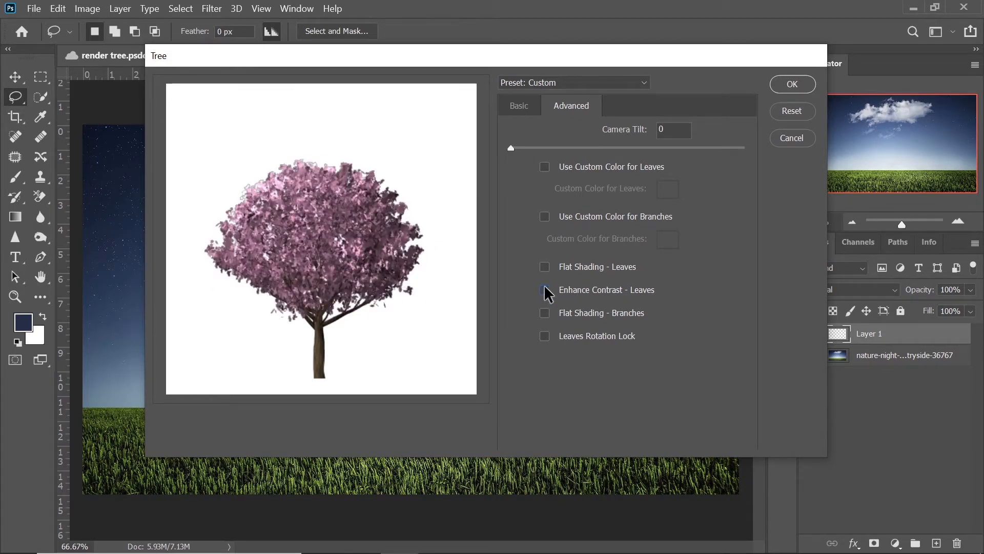
{"action": "left_click", "coordinate": [545, 290]}
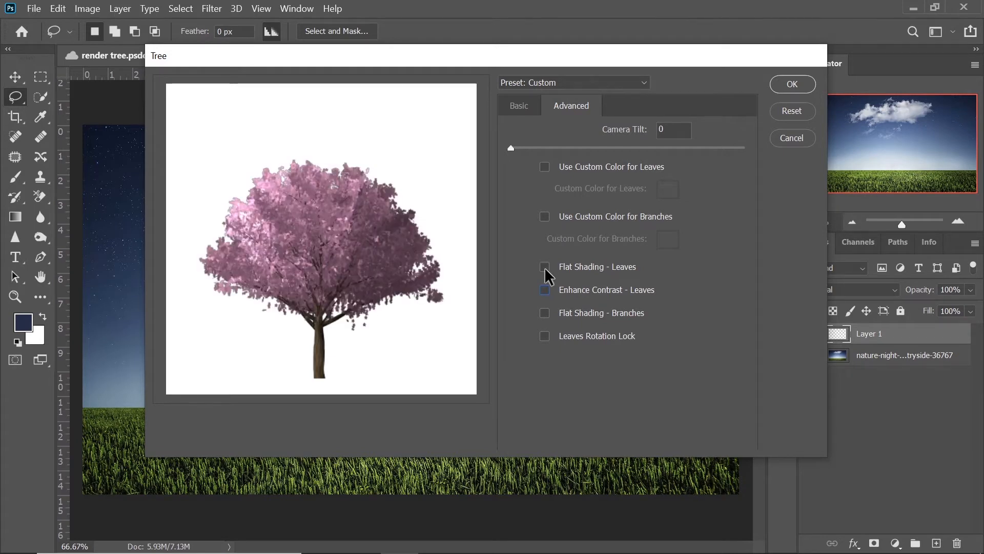
{"action": "left_click", "coordinate": [544, 267]}
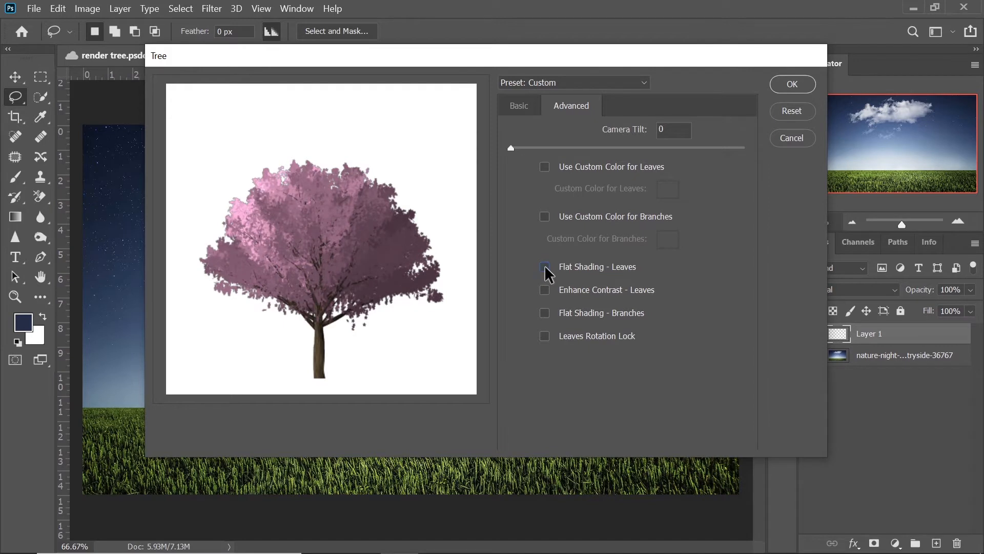
{"action": "left_click", "coordinate": [545, 267]}
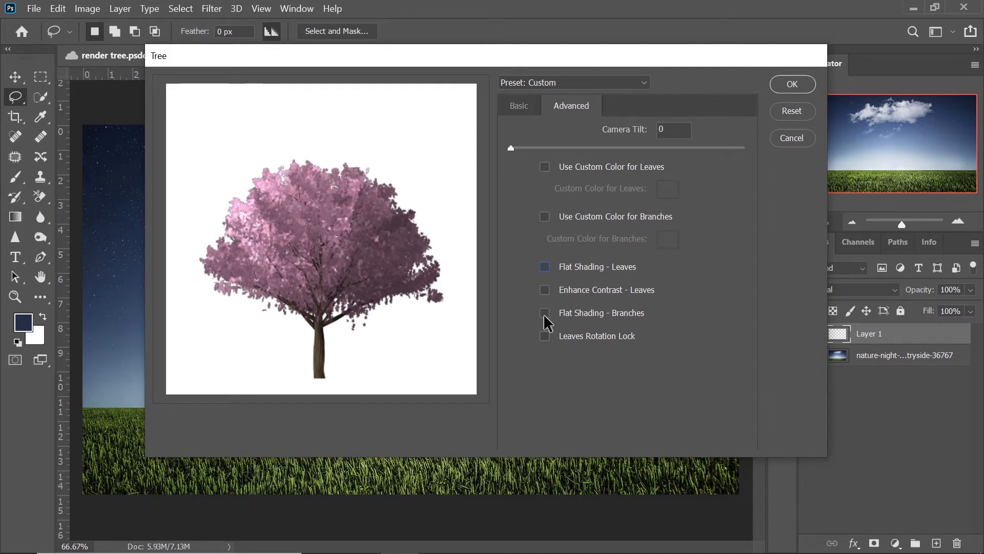
{"action": "left_click", "coordinate": [545, 314]}
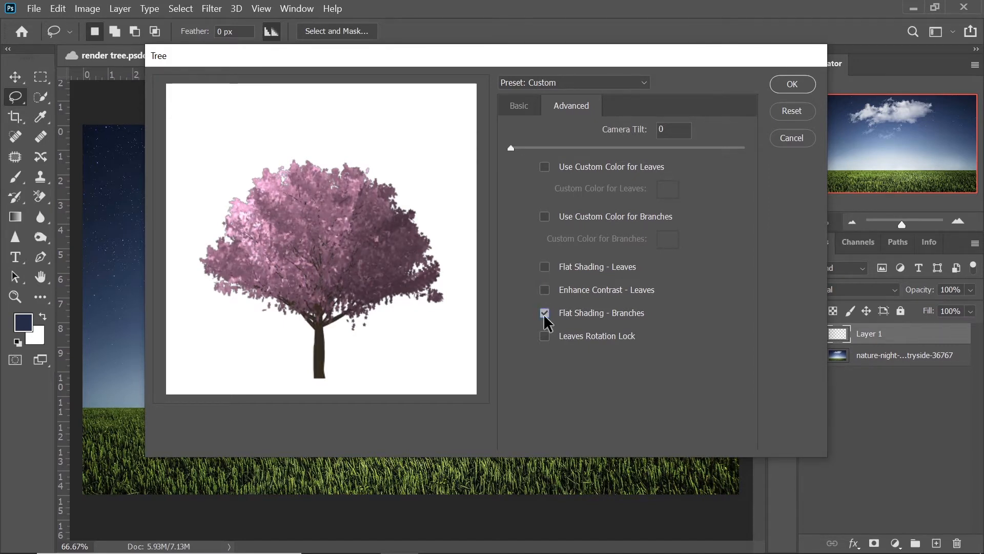
{"action": "left_click", "coordinate": [545, 314]}
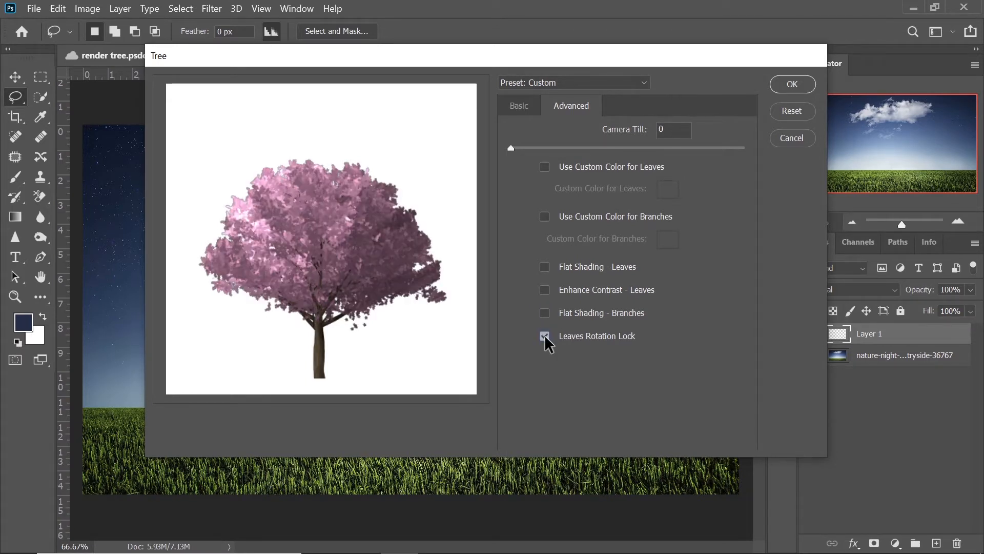
{"action": "left_click", "coordinate": [545, 336]}
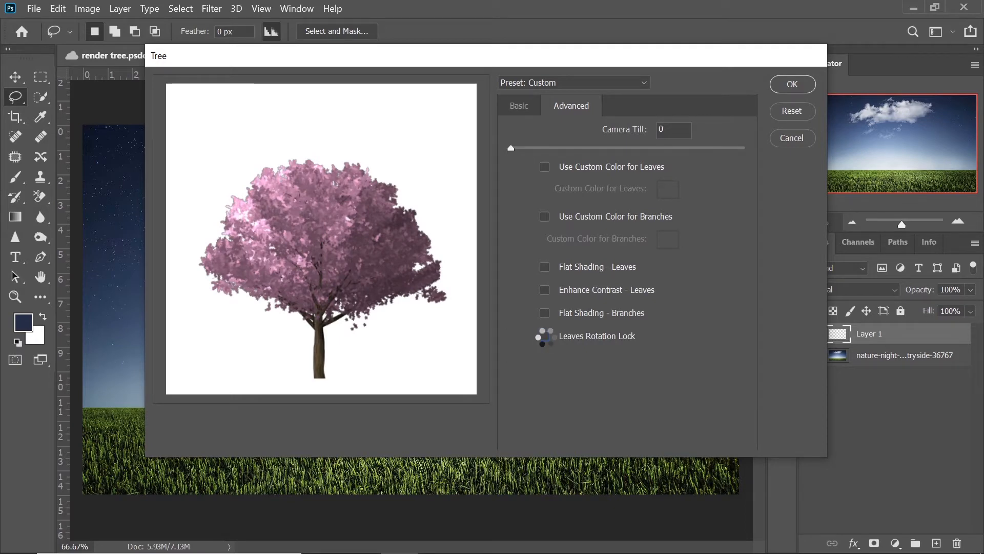
Apply the Tree filter to render the configured cherry blossom tree onto the new layer
{"action": "left_click", "coordinate": [791, 86]}
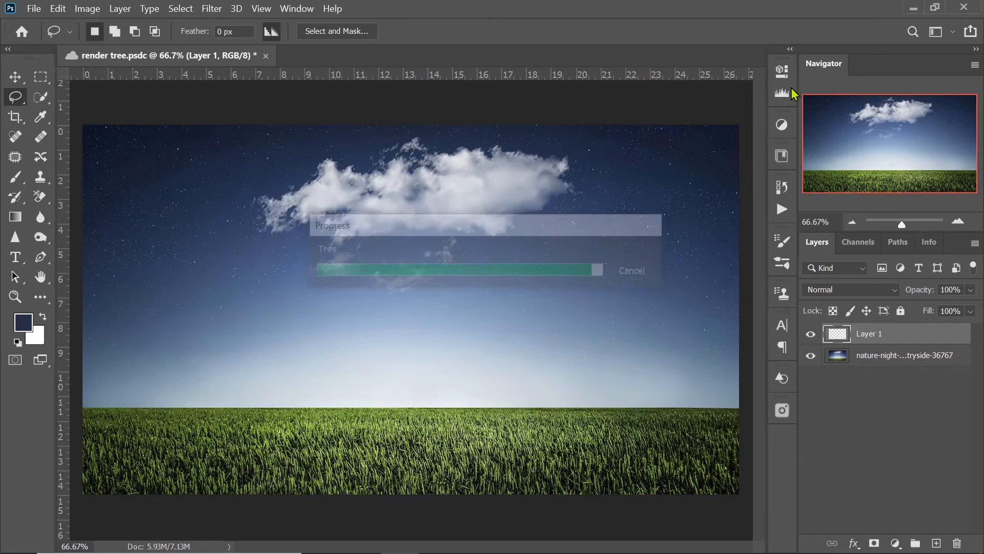
Convert the tree layer to a Smart Object, then scale it to 37.70% with its trunk standing just below the horizon
{"action": "right_click", "coordinate": [887, 336]}
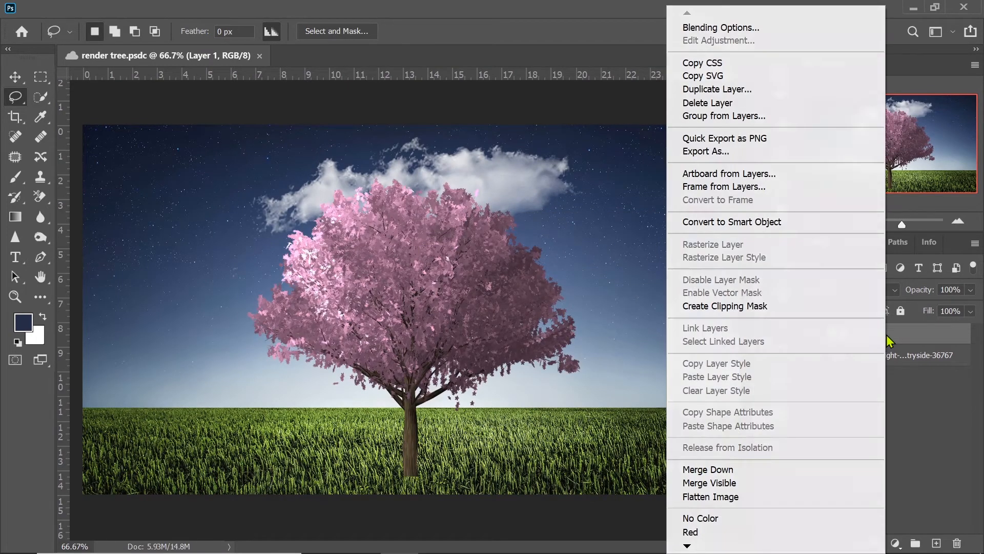
{"action": "left_click", "coordinate": [755, 222]}
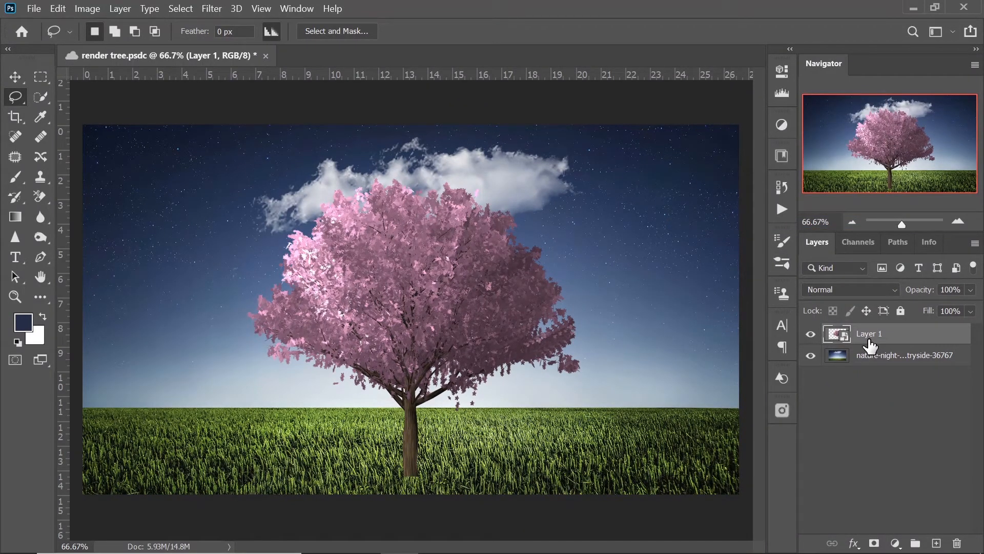
{"action": "key", "text": "ctrl+t"}
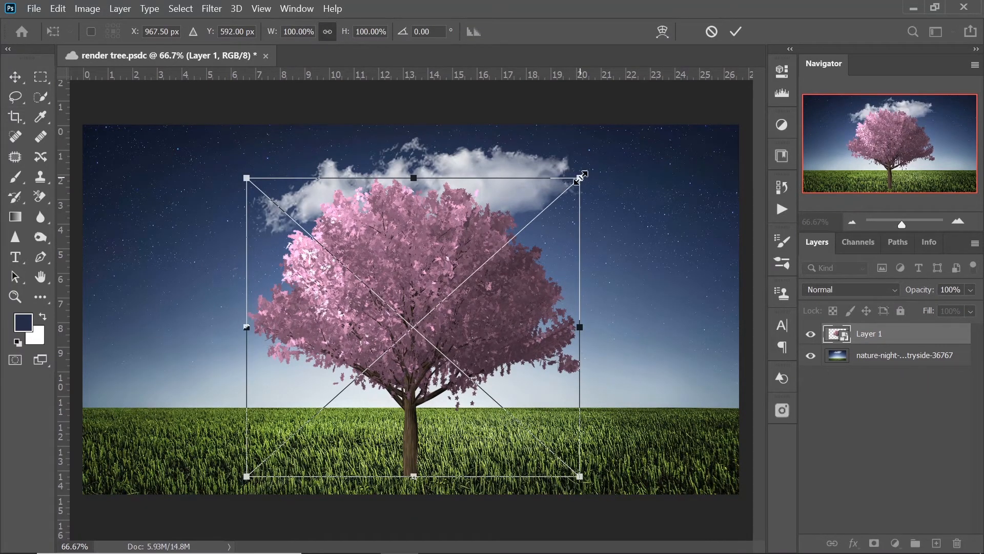
{"action": "left_click_drag", "start_coordinate": [579, 179], "coordinate": [466, 279]}
{"action": "left_click_drag", "start_coordinate": [415, 342], "coordinate": [480, 298]}
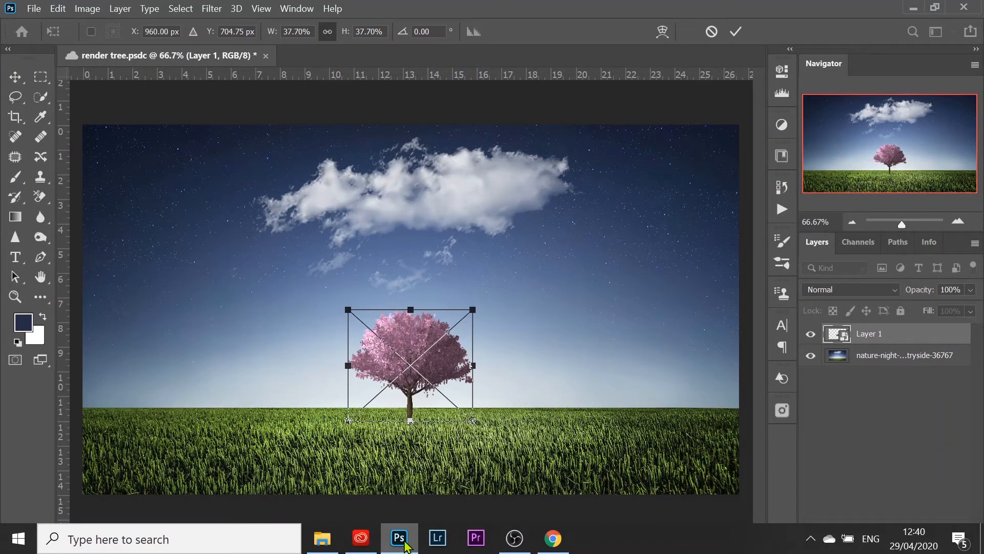
{"action": "key", "text": "Return"}
{"action": "key", "text": "l"}
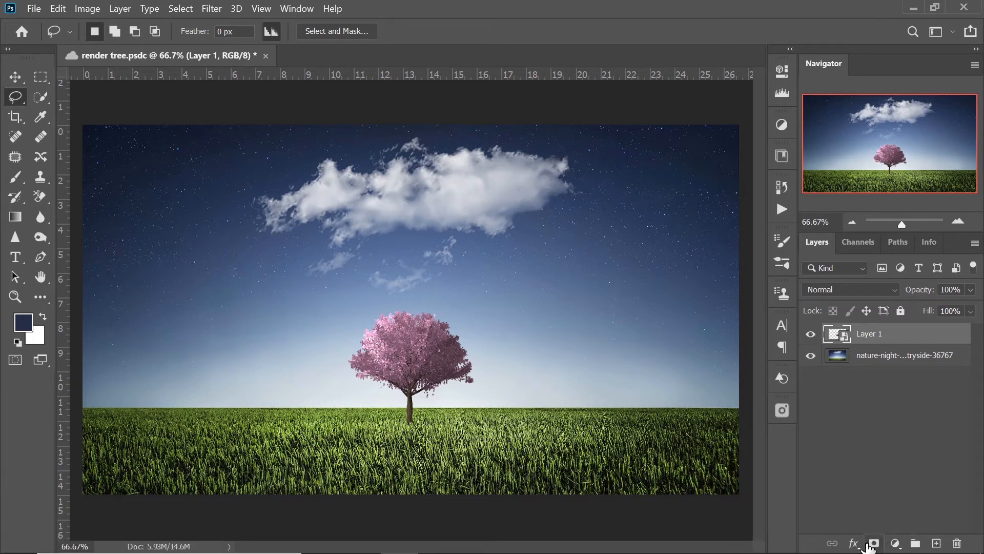
Add a layer mask to the tree layer and ready a black brush at the trunk's base for blending it into the grass
{"action": "left_click", "coordinate": [873, 544]}
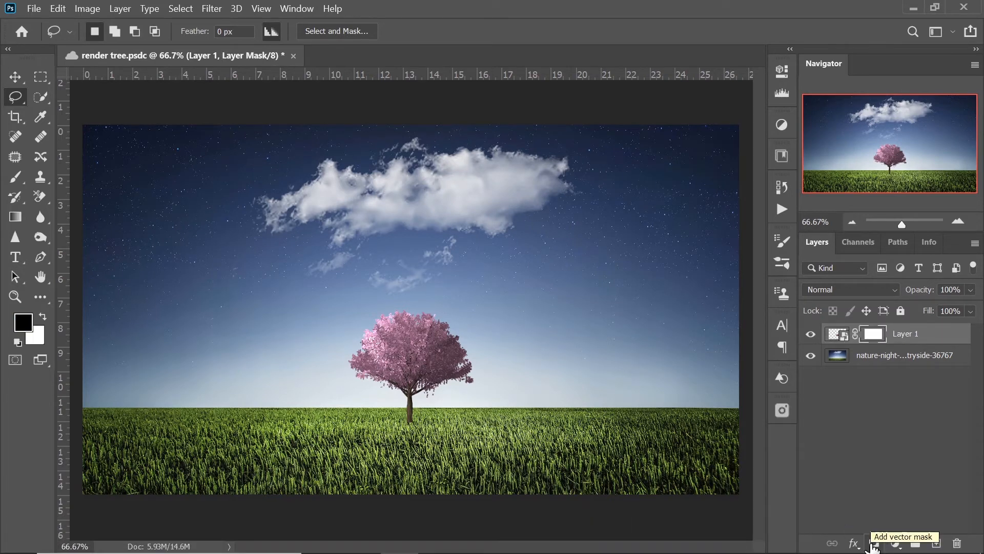
{"action": "key", "text": "b"}
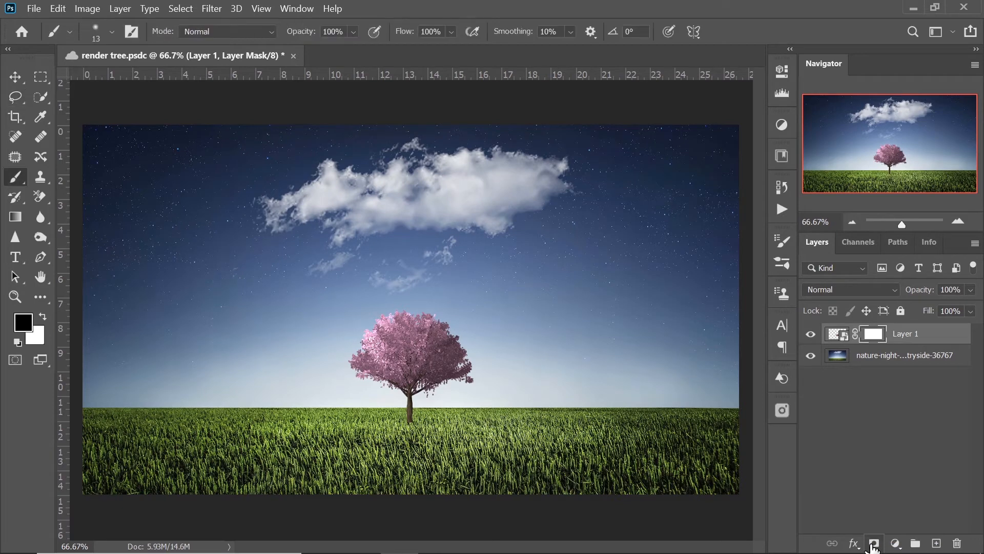
{"action": "left_click", "coordinate": [25, 325]}
{"action": "key", "text": "ctrl+plus"}
{"action": "key", "text": "ctrl+plus"}
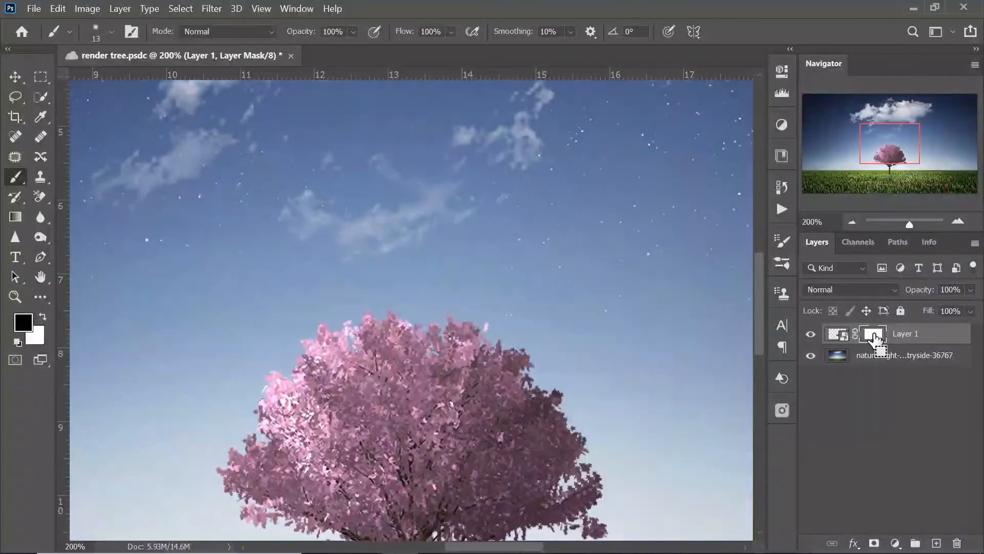
{"action": "key", "text": "ctrl+plus"}
{"action": "left_click_drag", "start_coordinate": [758, 312], "coordinate": [760, 389]}
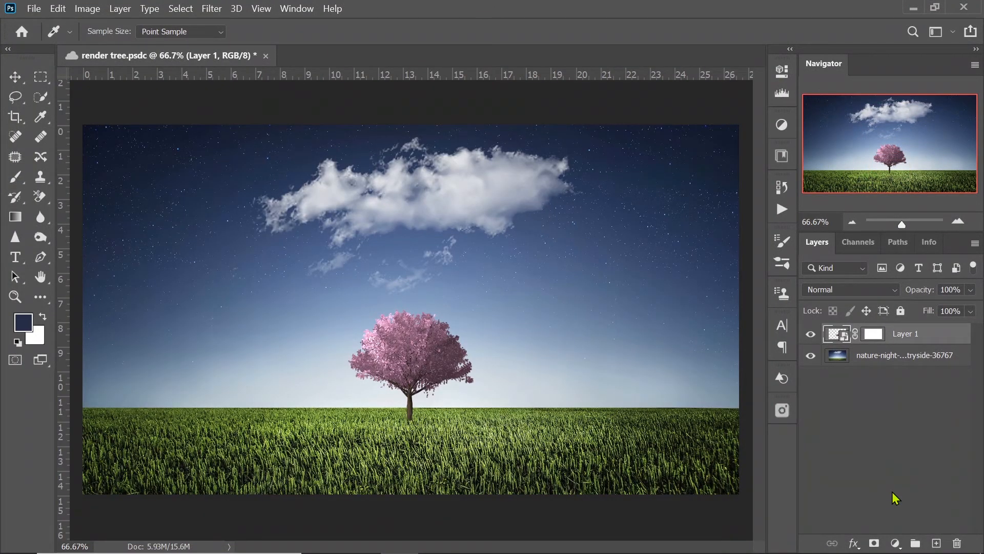
Add a Levels adjustment above the tree layer and clip it so it affects only the tree
{"action": "left_click", "coordinate": [896, 543]}
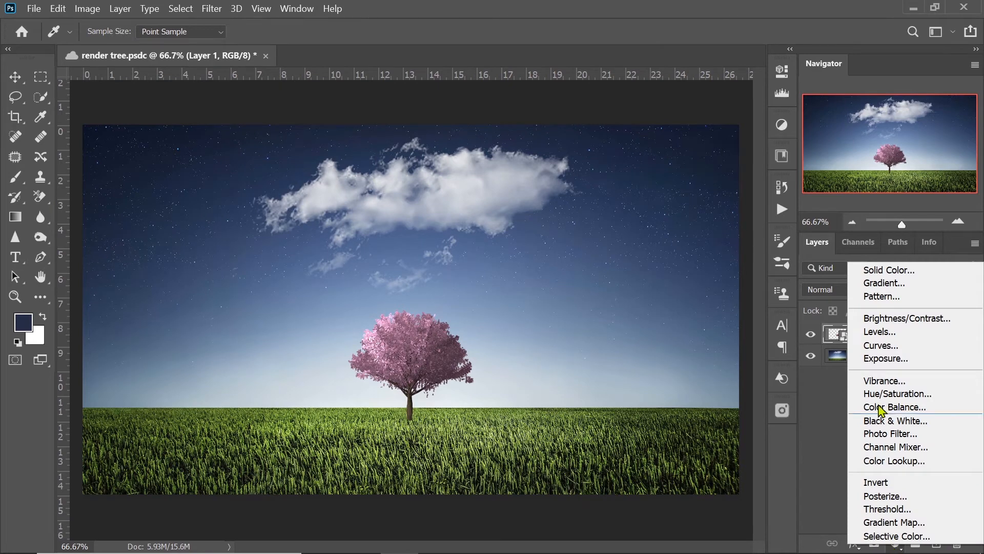
{"action": "left_click", "coordinate": [874, 336]}
{"action": "key", "text": "b"}
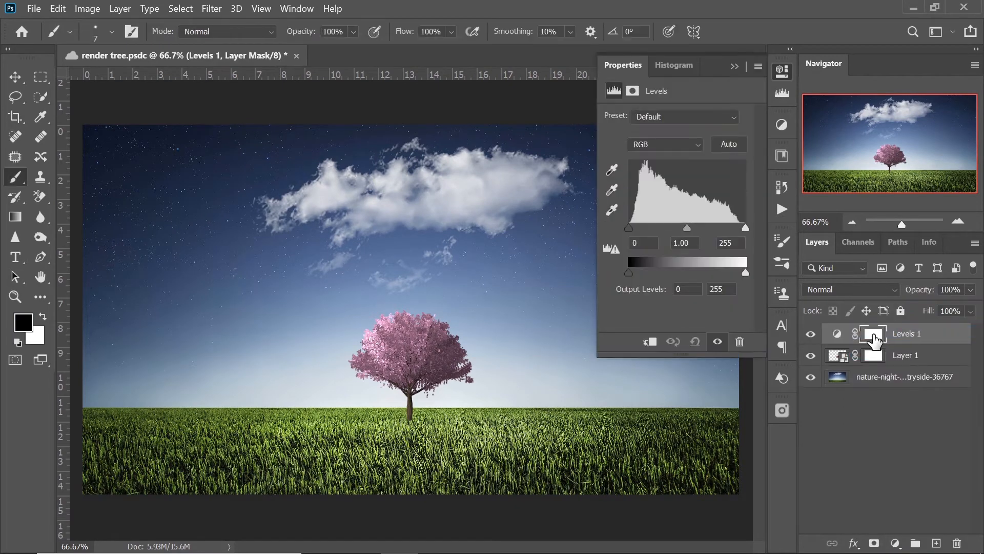
{"action": "key", "text": "ctrl+plus"}
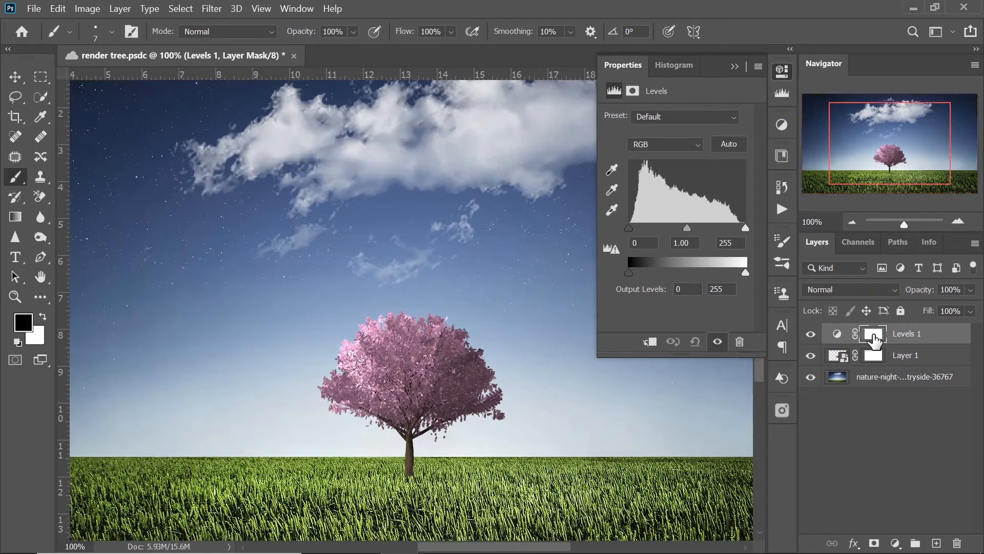
{"action": "key", "text": "ctrl+plus"}
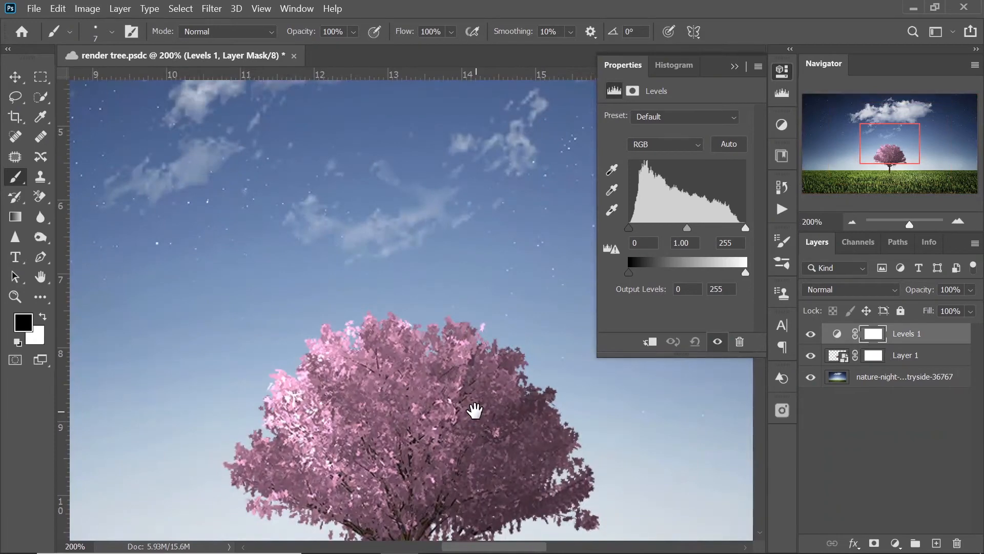
{"action": "scroll", "coordinate": [475, 255], "scroll_direction": "down", "scroll_amount": 5}
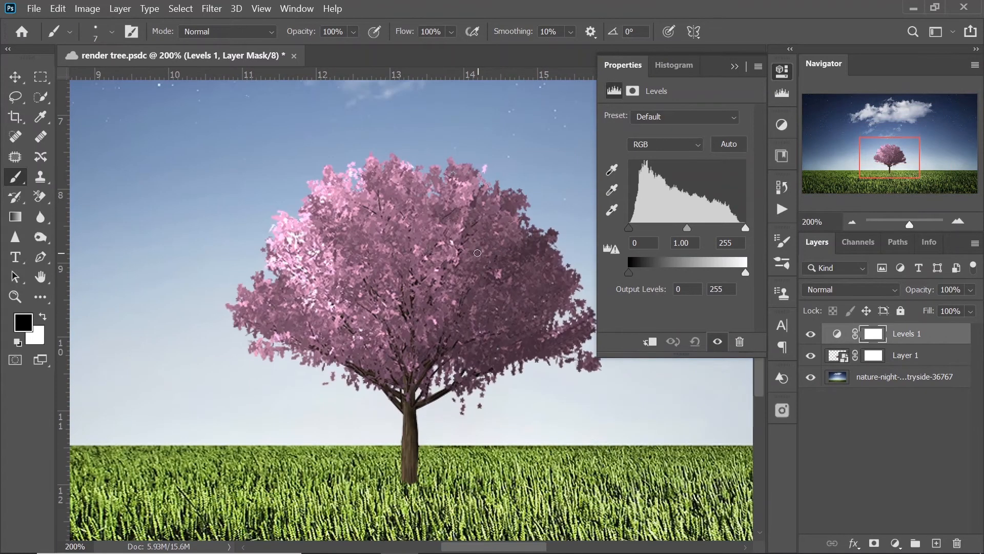
{"action": "left_click", "coordinate": [650, 342]}
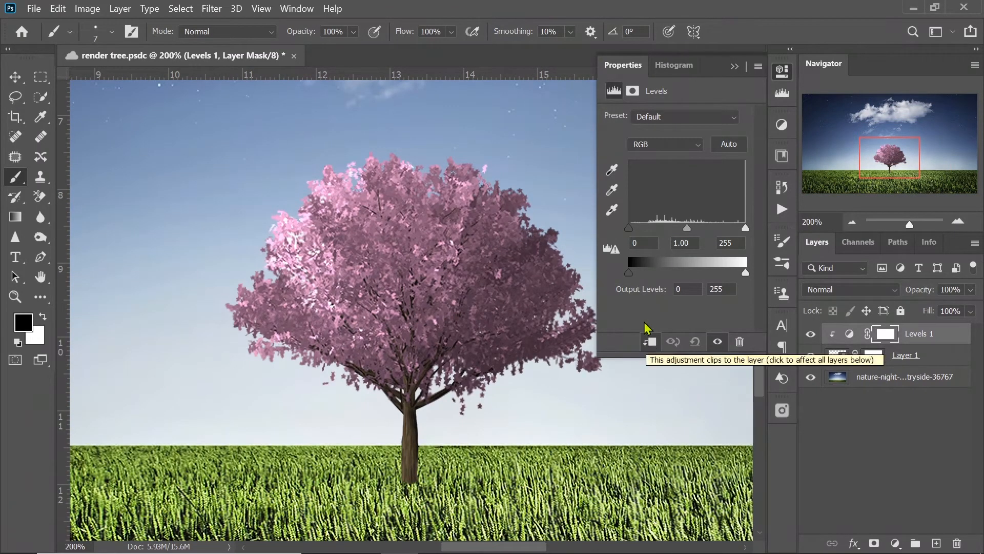
Set the black point of the Levels adjustment by sampling a dark spot inside the tree's crown
{"action": "left_click", "coordinate": [610, 173]}
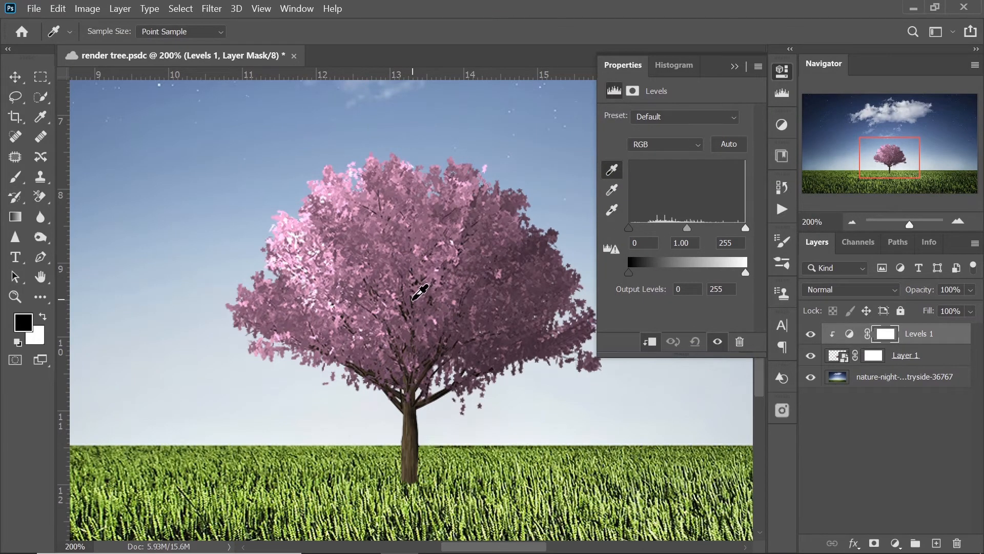
{"action": "left_click", "coordinate": [413, 299]}
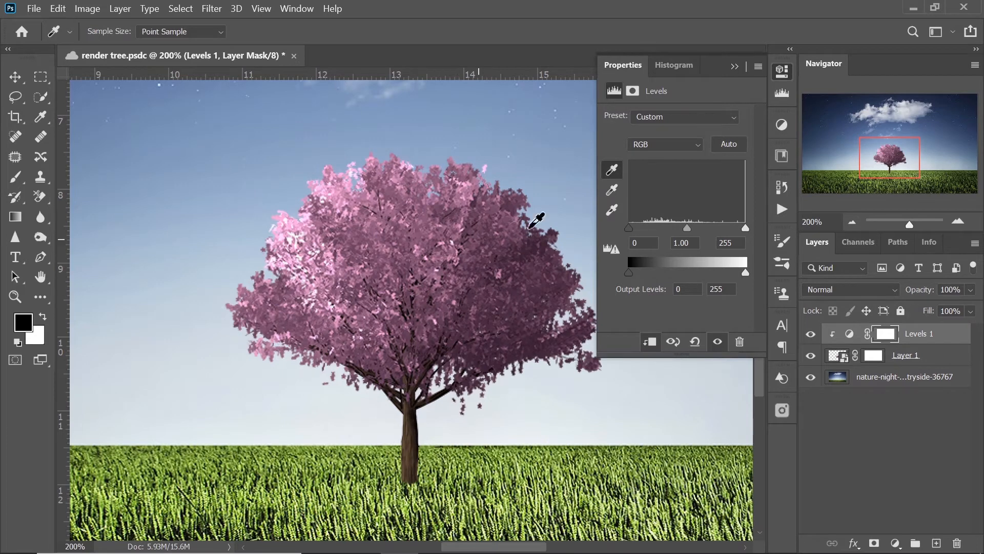
{"action": "key", "text": "b"}
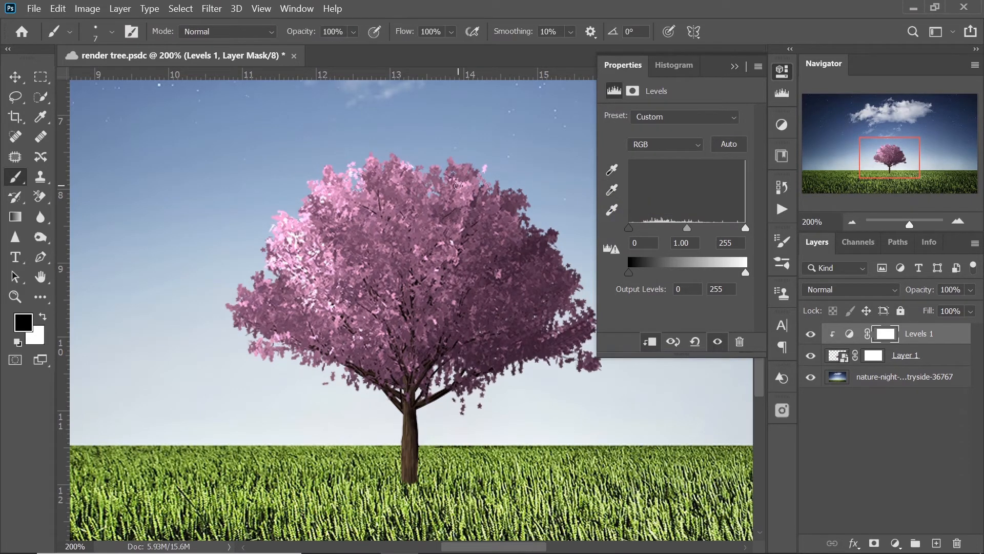
Set the Levels gray point from a leaf near the crown's top and the white point from the bright leaves on its lit side
{"action": "left_click", "coordinate": [611, 191]}
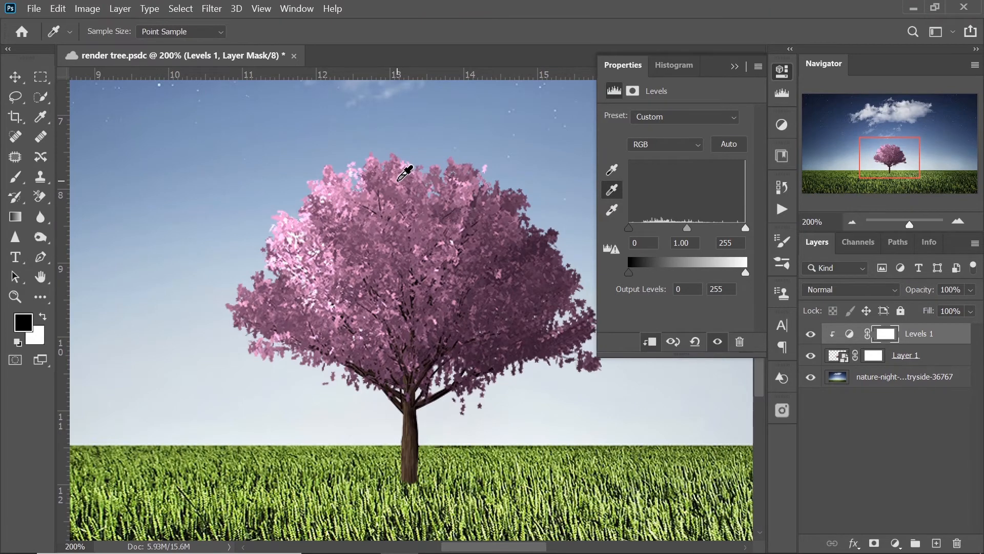
{"action": "left_click", "coordinate": [405, 173]}
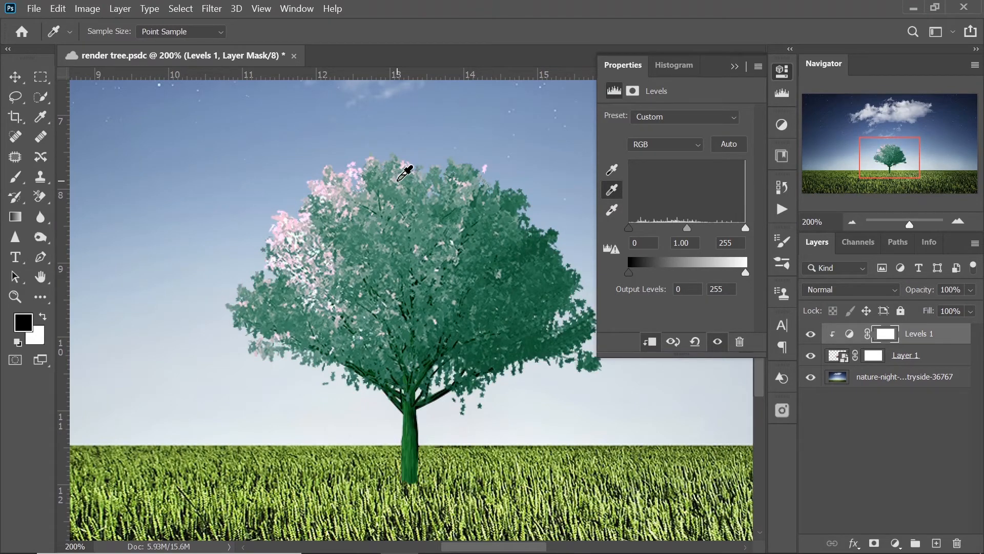
{"action": "left_click", "coordinate": [611, 216]}
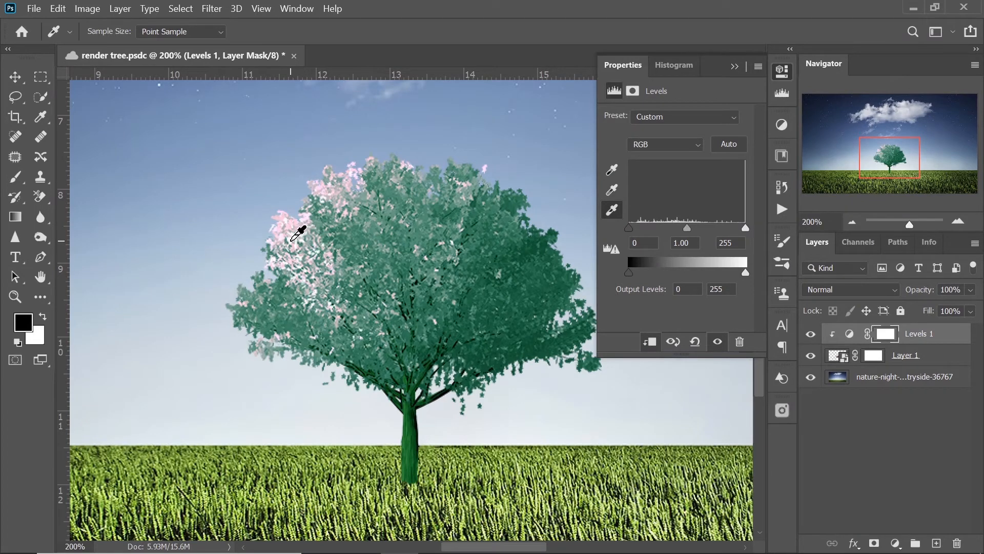
{"action": "left_click", "coordinate": [292, 239]}
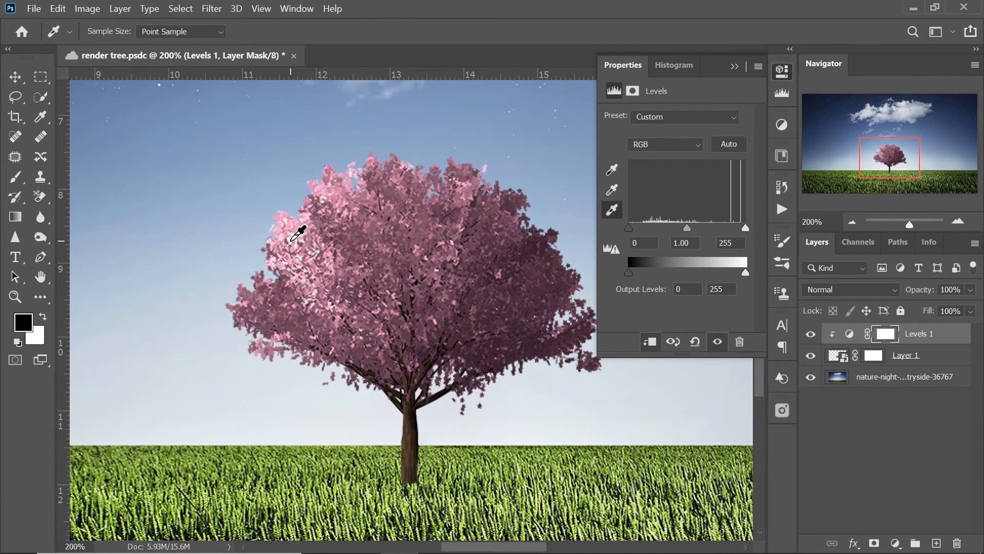
{"action": "left_click", "coordinate": [734, 66]}
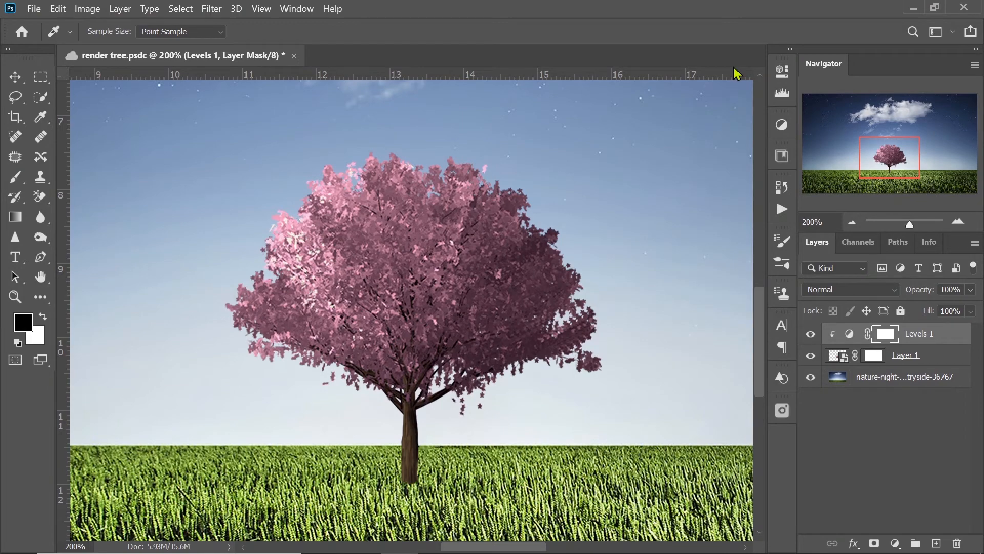
Compare the whole image with and without the Levels adjustment on the tree
{"action": "key", "text": "ctrl+minus"}
{"action": "key", "text": "ctrl+minus"}
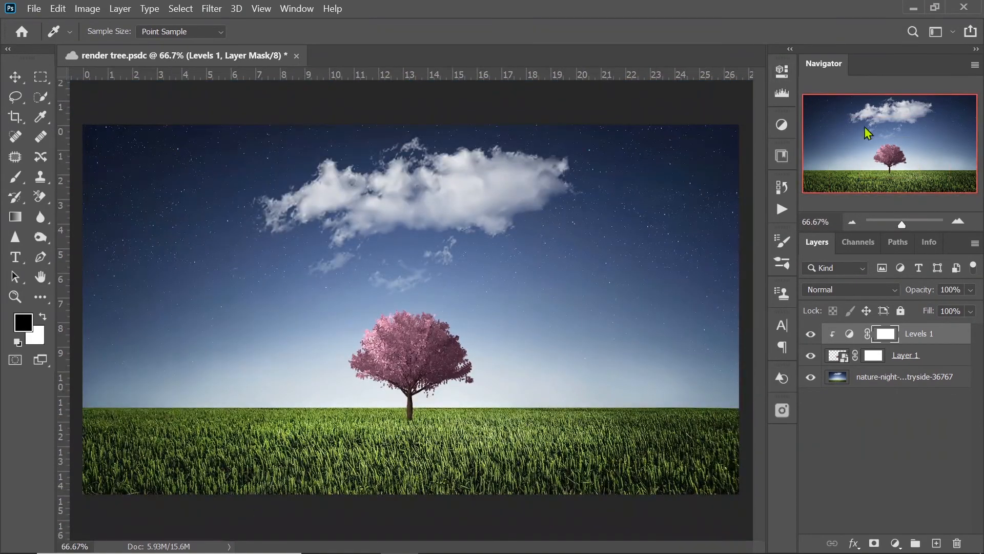
{"action": "left_click", "coordinate": [810, 334]}
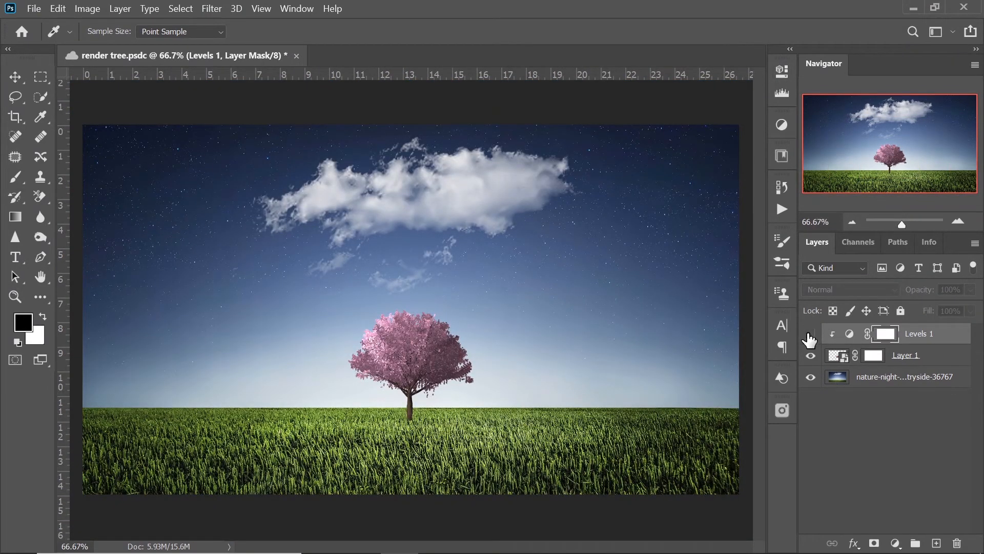
{"action": "left_click", "coordinate": [810, 336]}
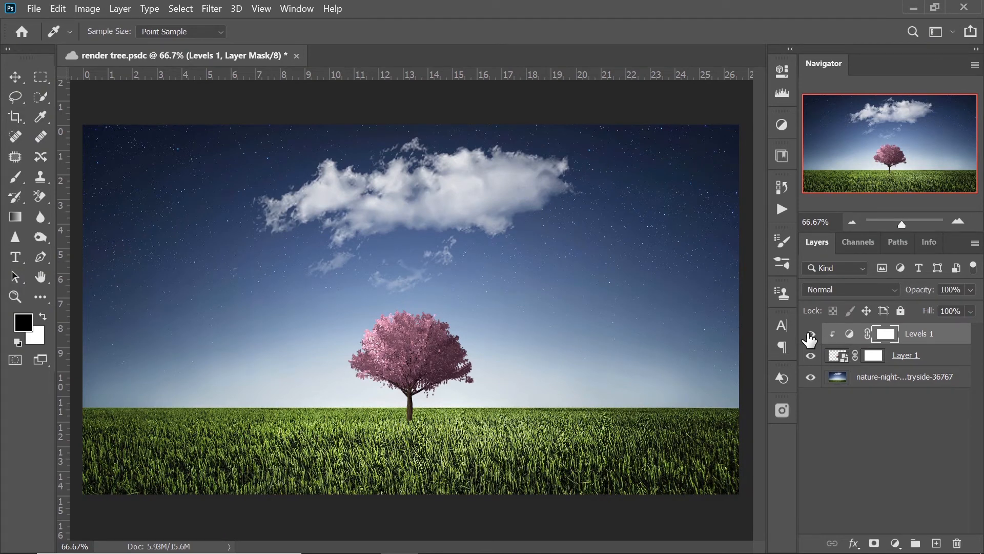
Group the Levels adjustment with the tree layer and name the group Tree
{"action": "key", "text": "b"}
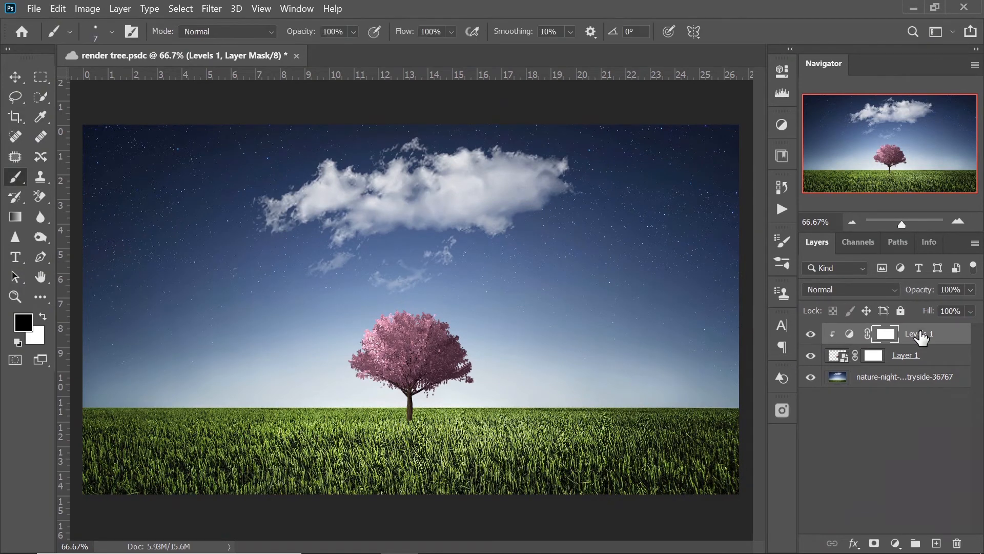
{"action": "left_click", "coordinate": [878, 359]}
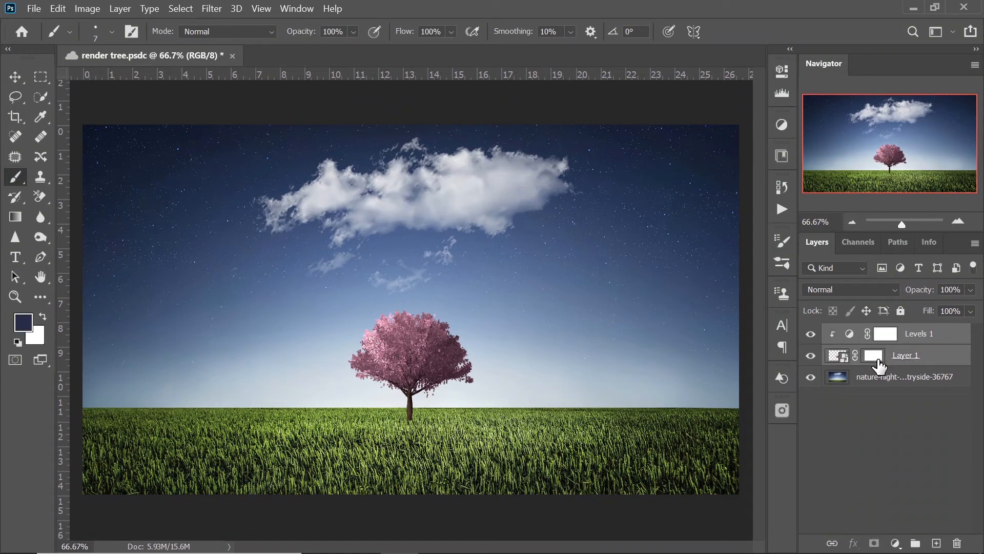
{"action": "key", "text": "ctrl+g"}
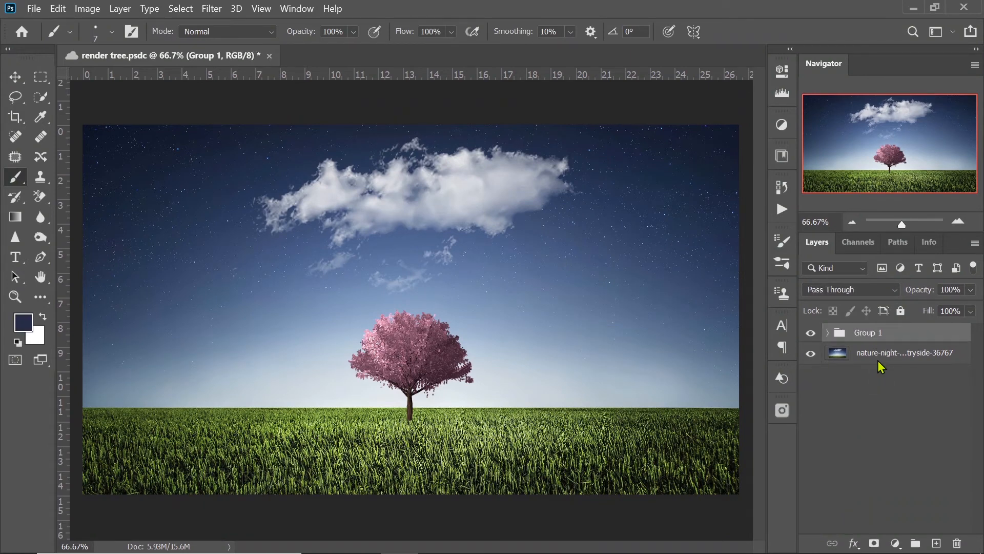
{"action": "double_click", "coordinate": [870, 333]}
{"action": "type", "text": "Tree"}
{"action": "key", "text": "Return"}
Add a Color Lookup adjustment above the Tree group and set its 3DLUT file to Crisp_Warm.look
{"action": "key", "text": "ctrl+minus"}
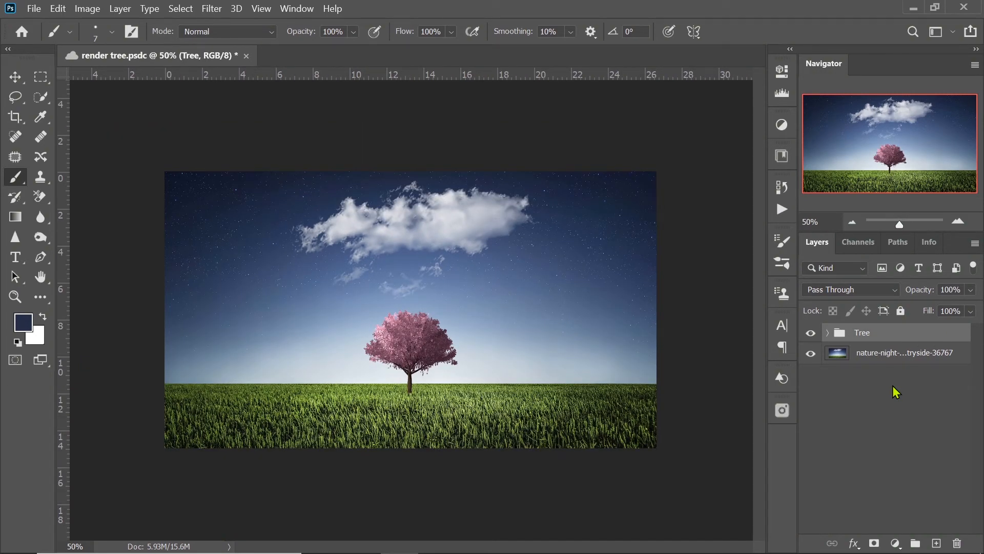
{"action": "left_click", "coordinate": [895, 545]}
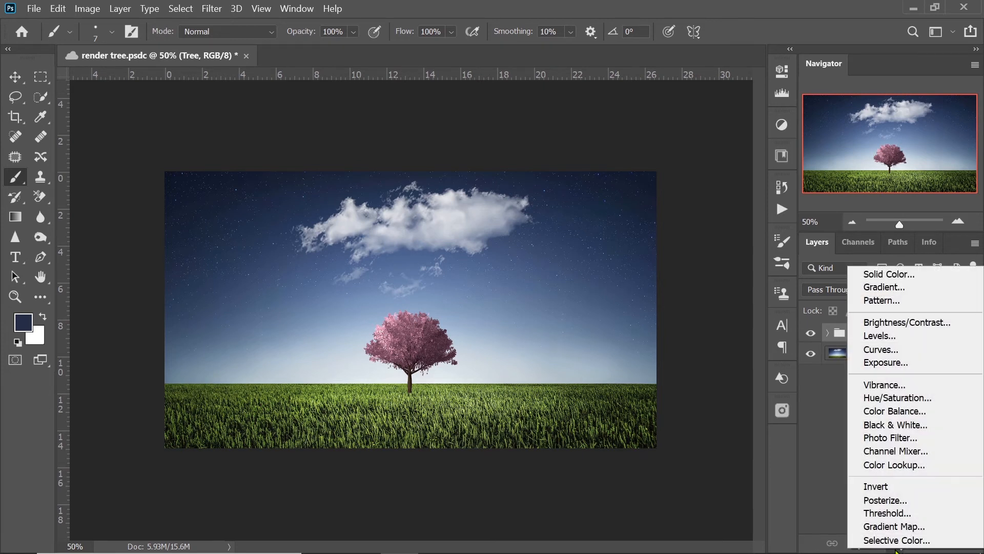
{"action": "left_click", "coordinate": [828, 476]}
{"action": "left_click", "coordinate": [896, 545]}
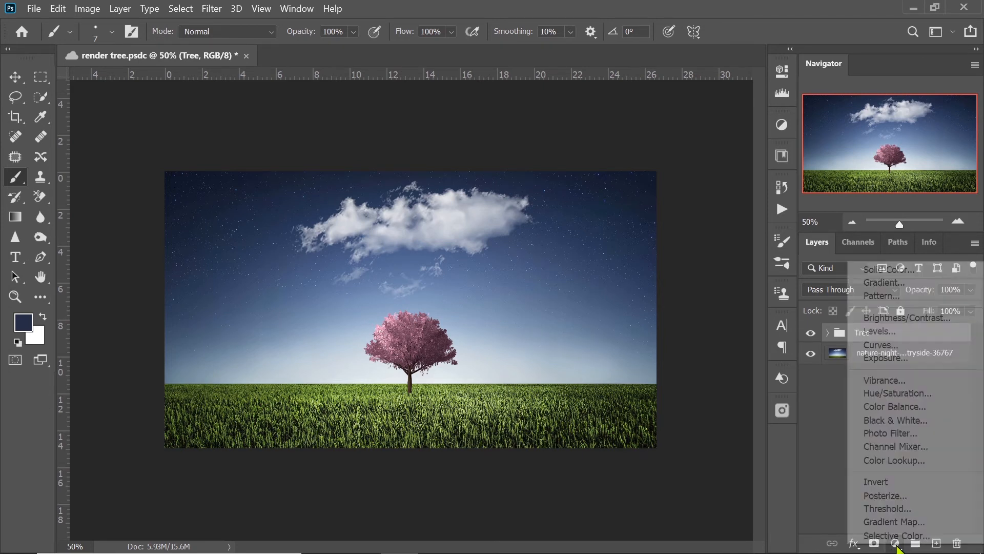
{"action": "left_click", "coordinate": [891, 463]}
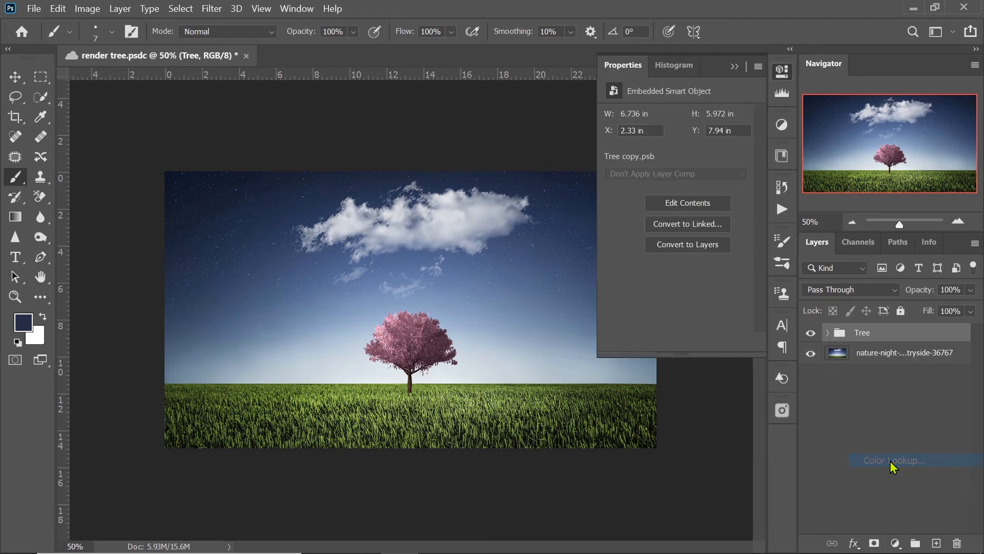
{"action": "scroll", "coordinate": [680, 118], "scroll_direction": "down", "scroll_amount": 1}
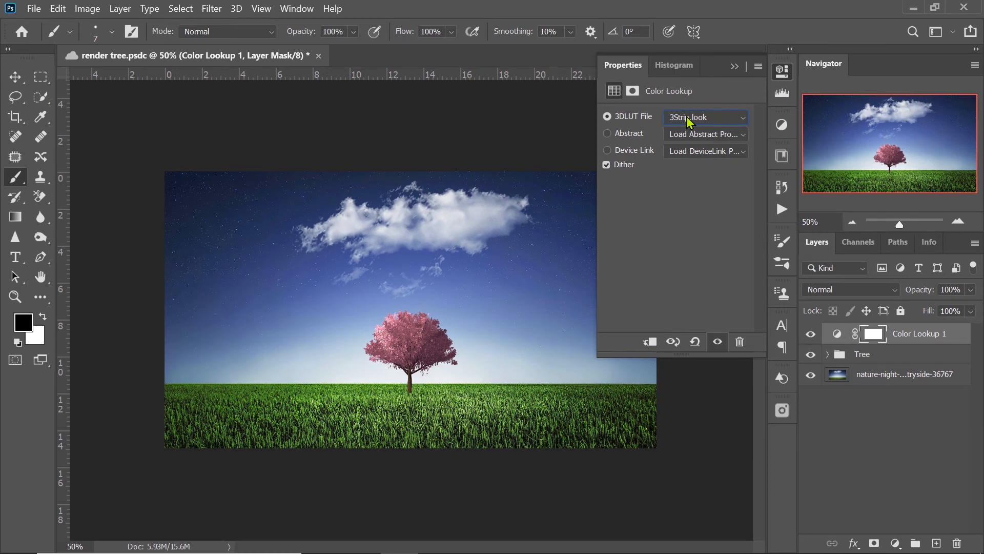
{"action": "scroll", "coordinate": [687, 116], "scroll_direction": "down", "scroll_amount": 3}
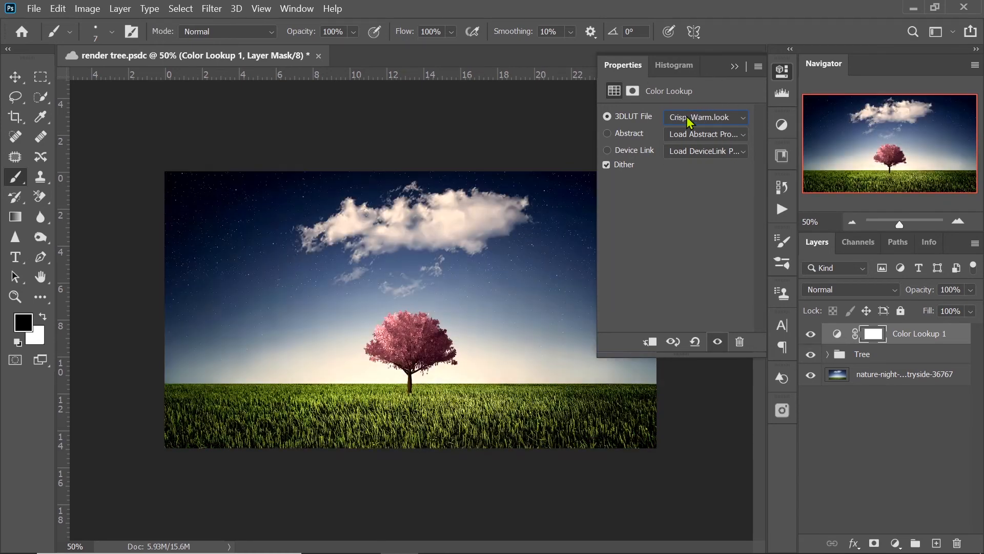
Try further 3DLUT files in the Color Lookup adjustment, such as filmstock_50.3dl, and choose Moonlight.3DL
{"action": "scroll", "coordinate": [687, 116], "scroll_direction": "down", "scroll_amount": 5}
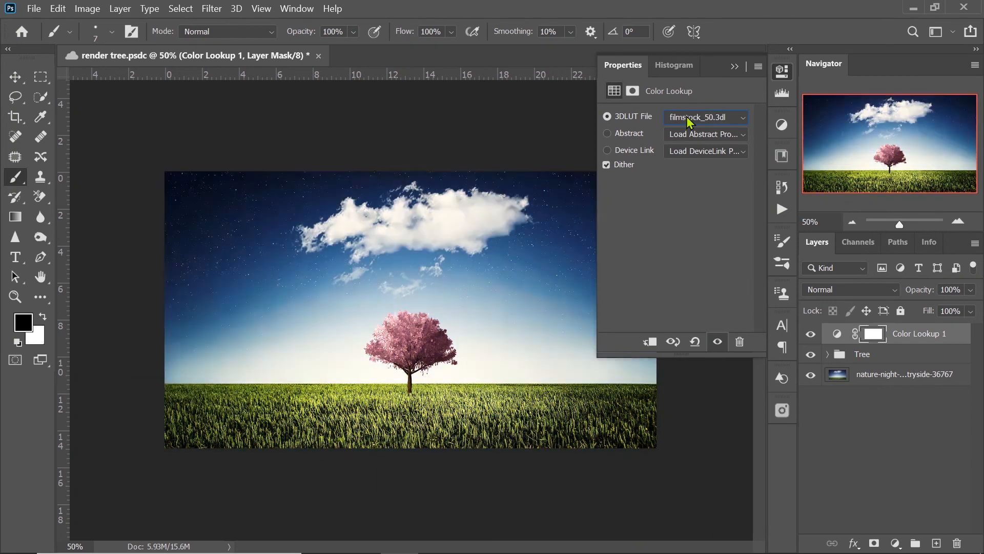
{"action": "scroll", "coordinate": [687, 116], "scroll_direction": "down", "scroll_amount": 5}
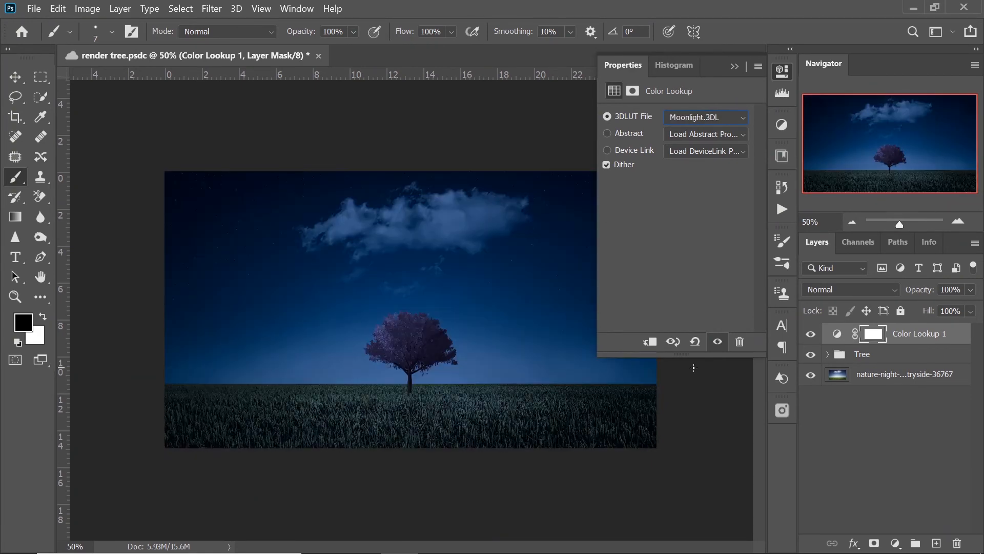
{"action": "left_click", "coordinate": [720, 122]}
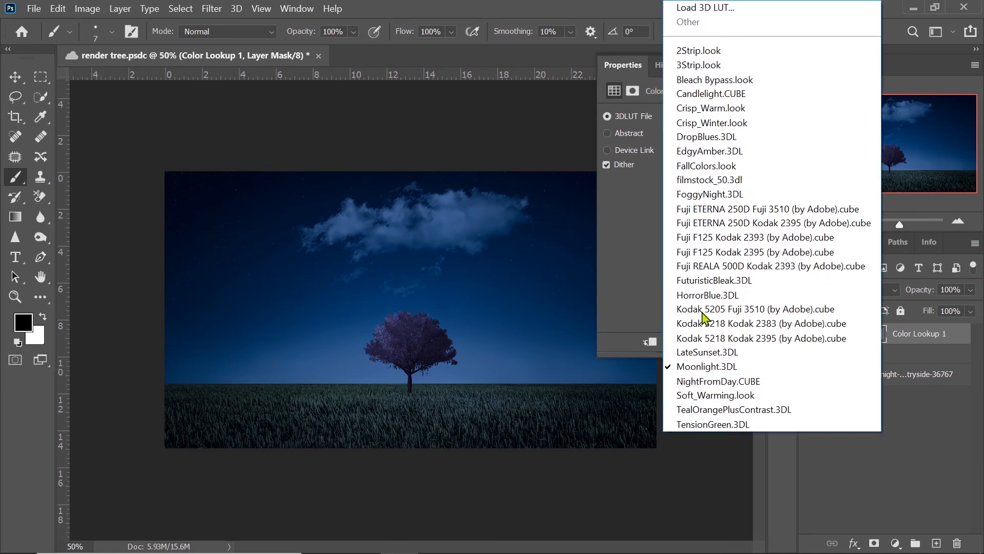
{"action": "left_click", "coordinate": [681, 367]}
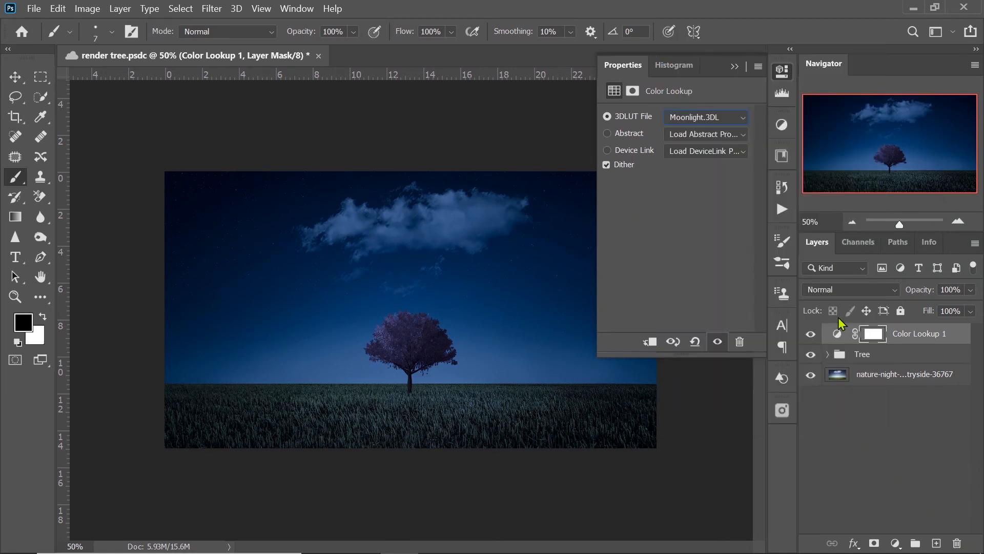
Blend the Color Lookup 1 layer in Soft Light mode and lower its opacity to 32%
{"action": "left_click", "coordinate": [887, 290]}
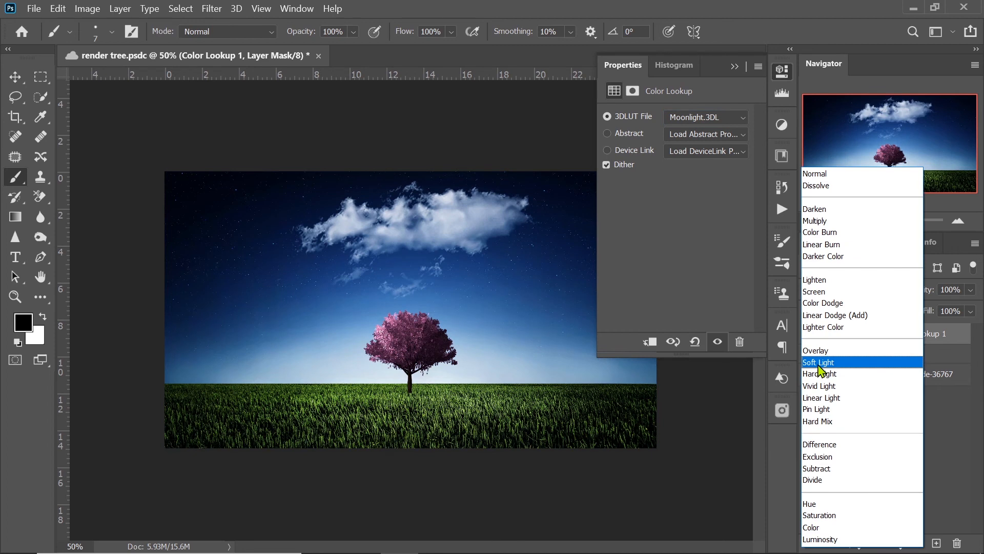
{"action": "left_click", "coordinate": [820, 363]}
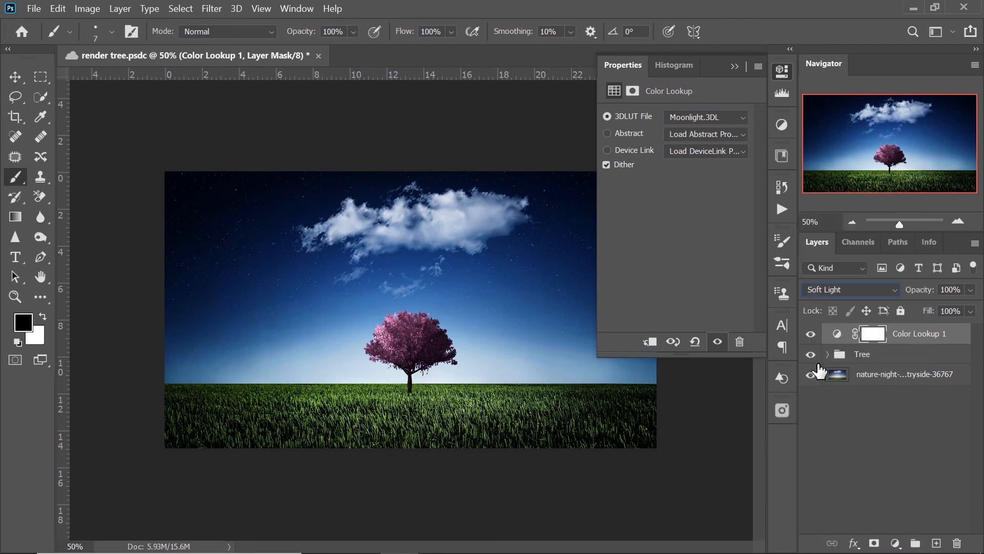
{"action": "left_click", "coordinate": [736, 67]}
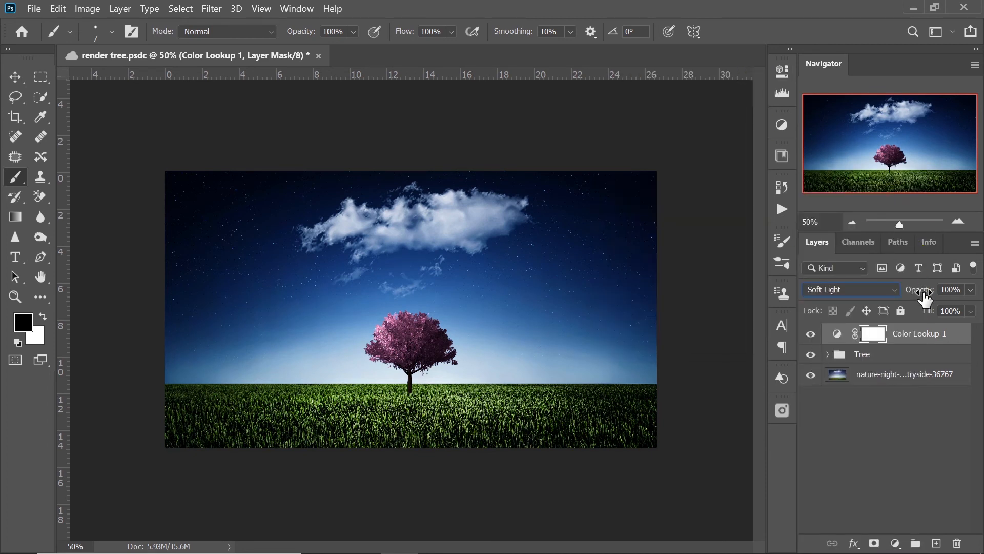
{"action": "left_click_drag", "start_coordinate": [925, 296], "coordinate": [873, 308]}
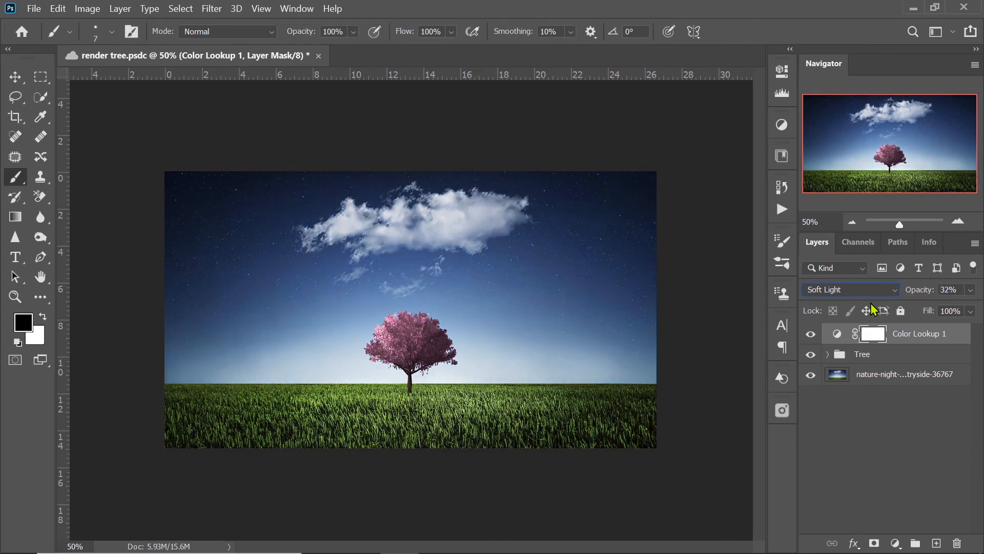
{"action": "key", "text": "ctrl+plus"}
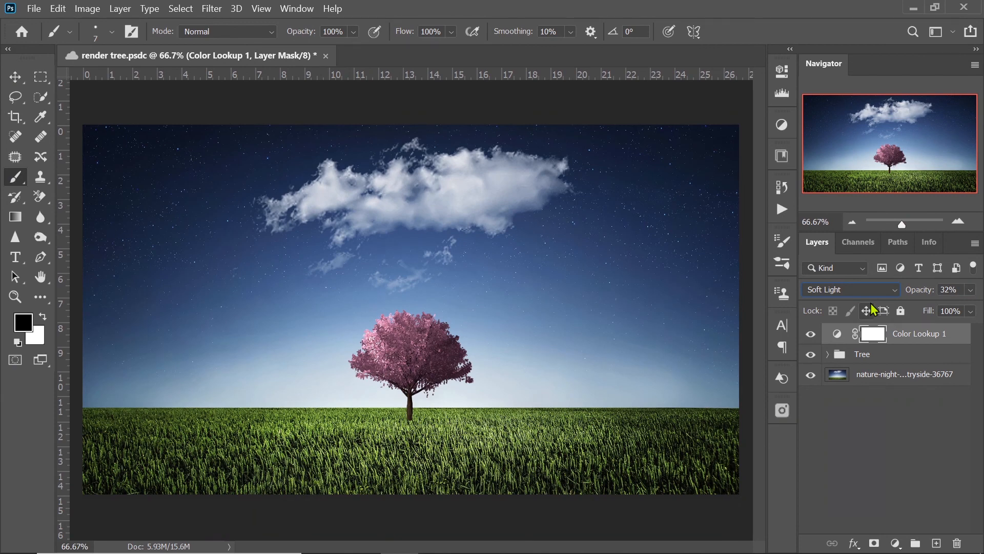